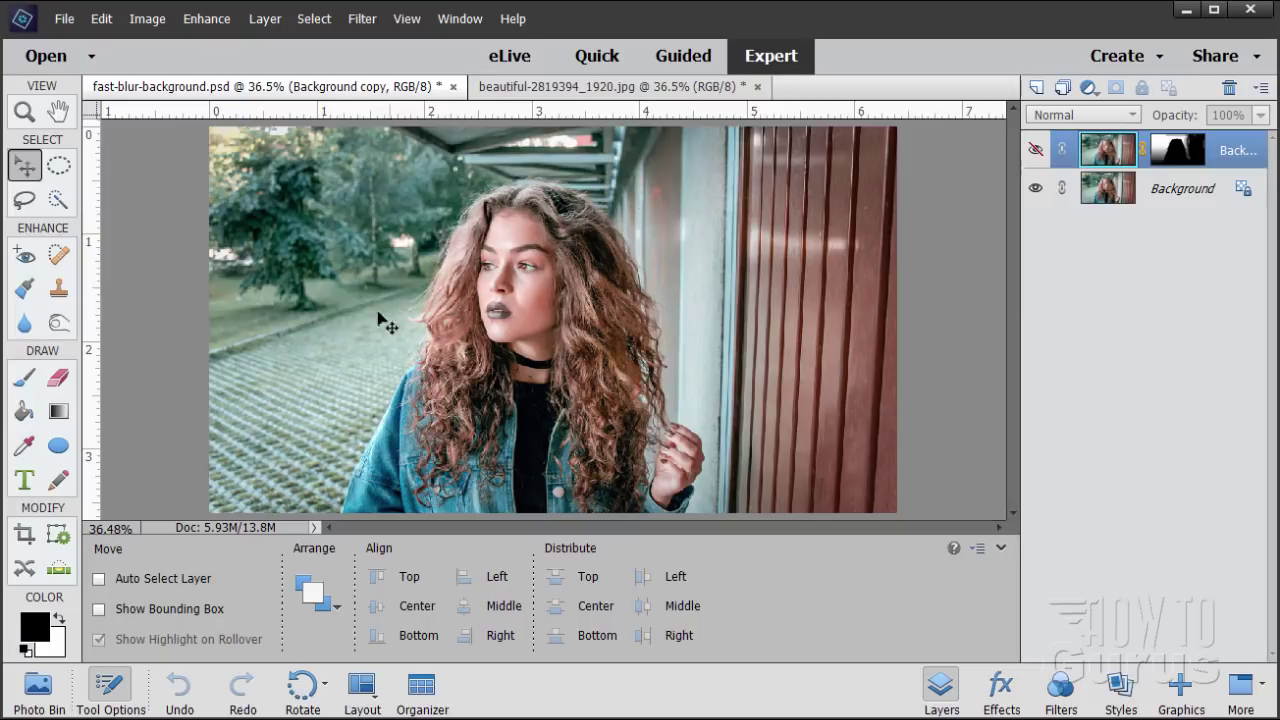
# Step: Toggle the blurred top layer off and on to compare it with the original, ending visible
pyautogui.click(1035, 152)
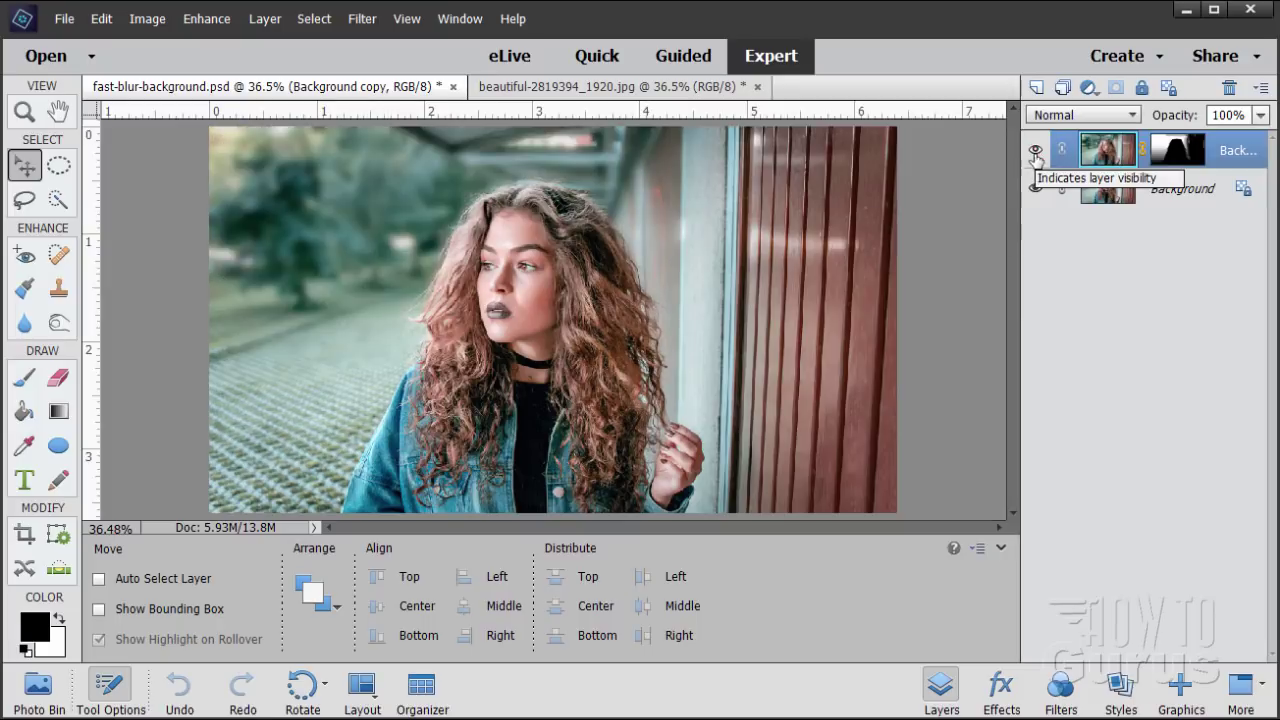
pyautogui.click(1035, 152)
pyautogui.click(1035, 152)
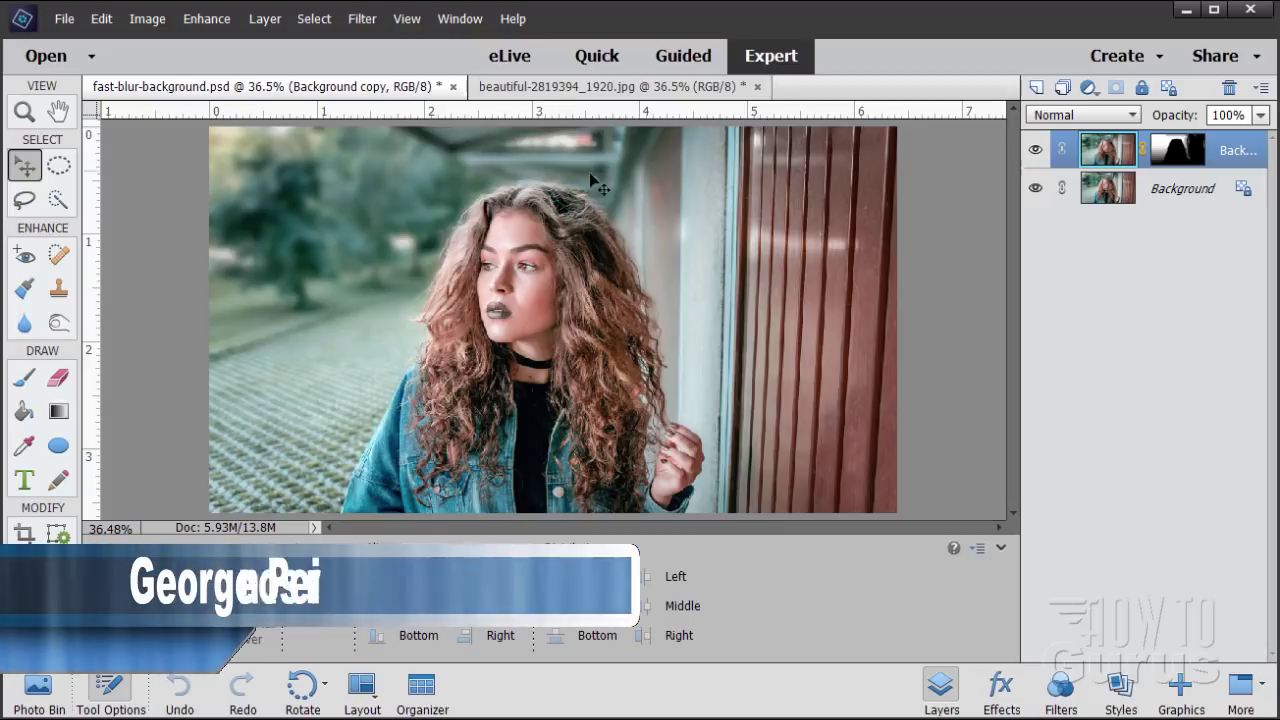
pyautogui.click(1035, 150)
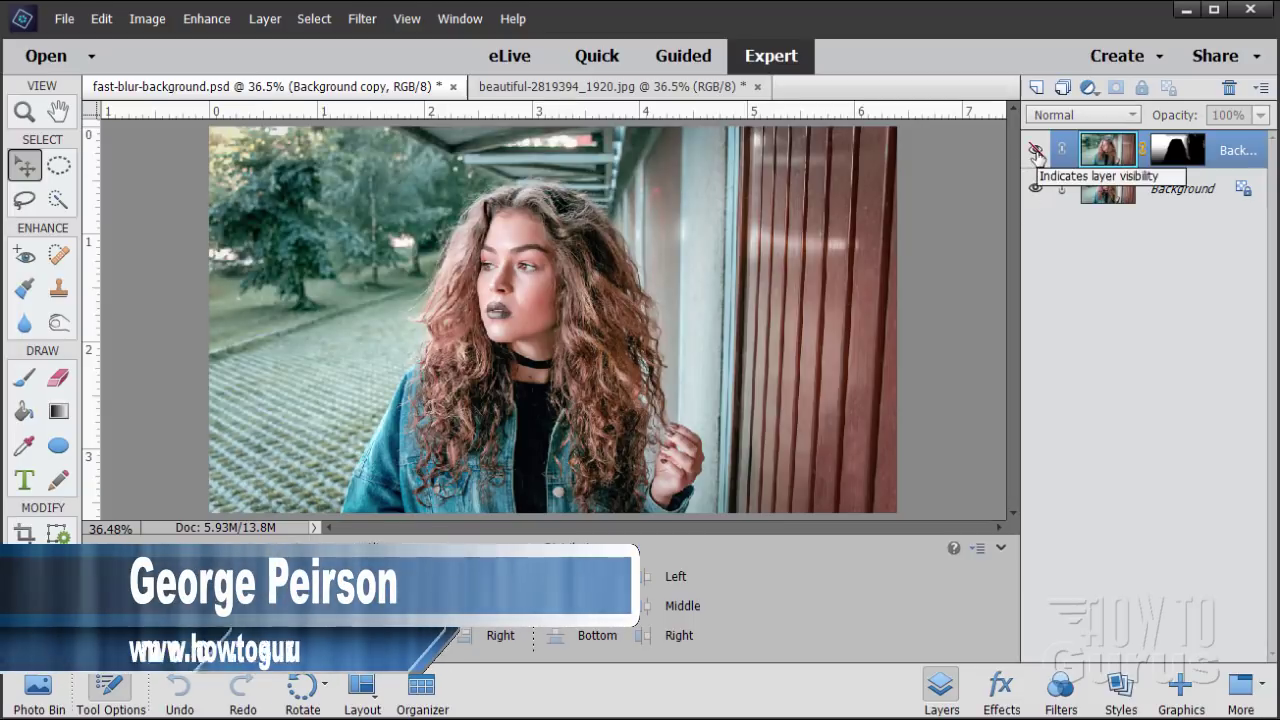
pyautogui.click(1035, 150)
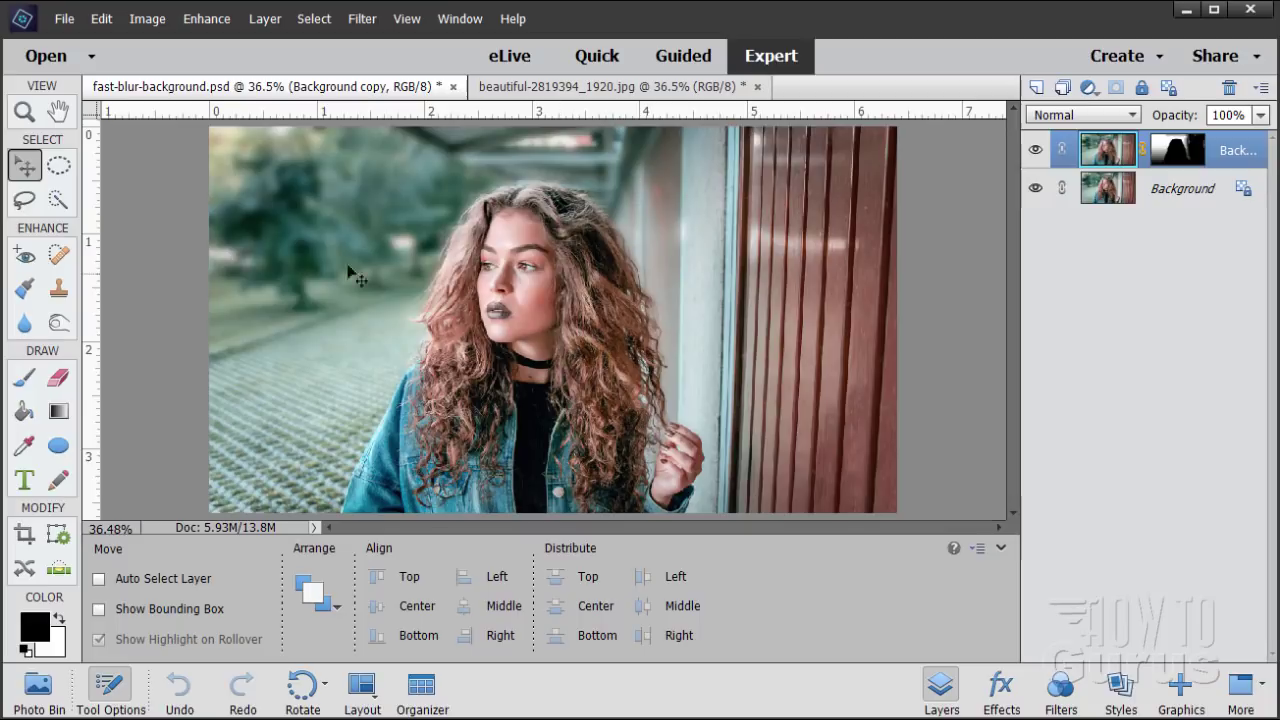
# Step: Close fast-blur-background.psd without saving and duplicate the Background layer into Background copy
pyautogui.click(452, 87)
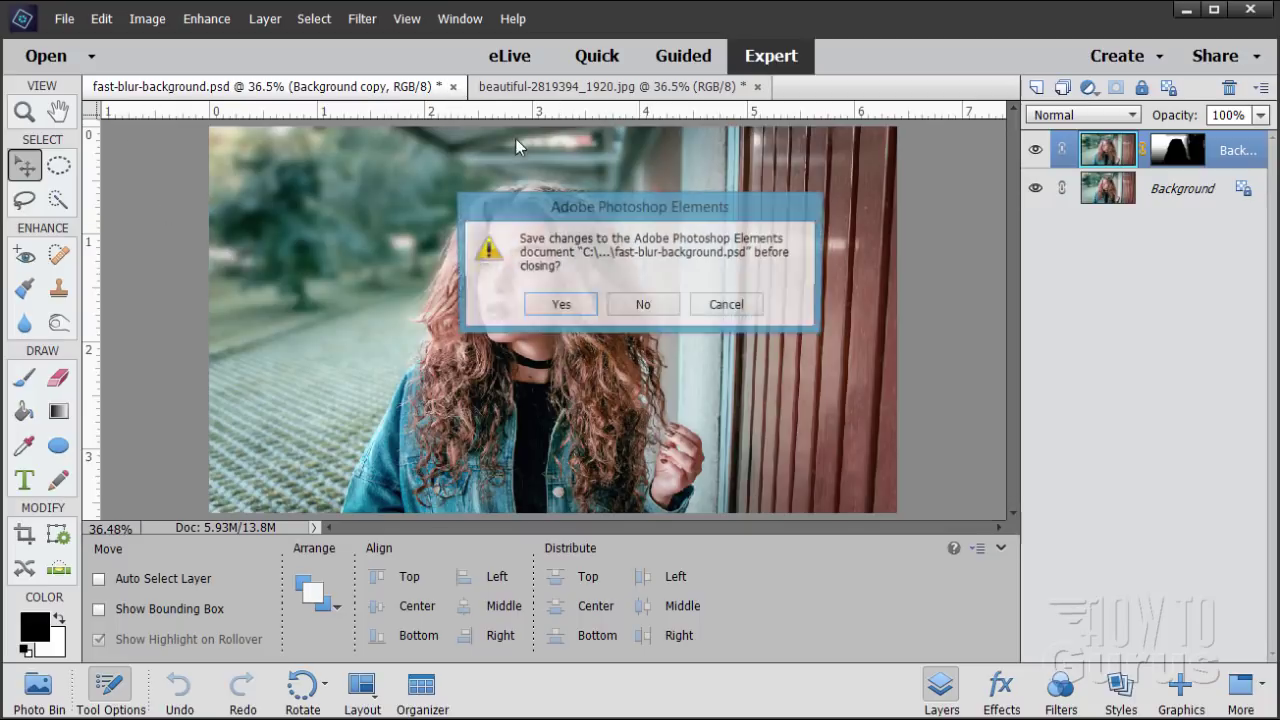
pyautogui.click(665, 306)
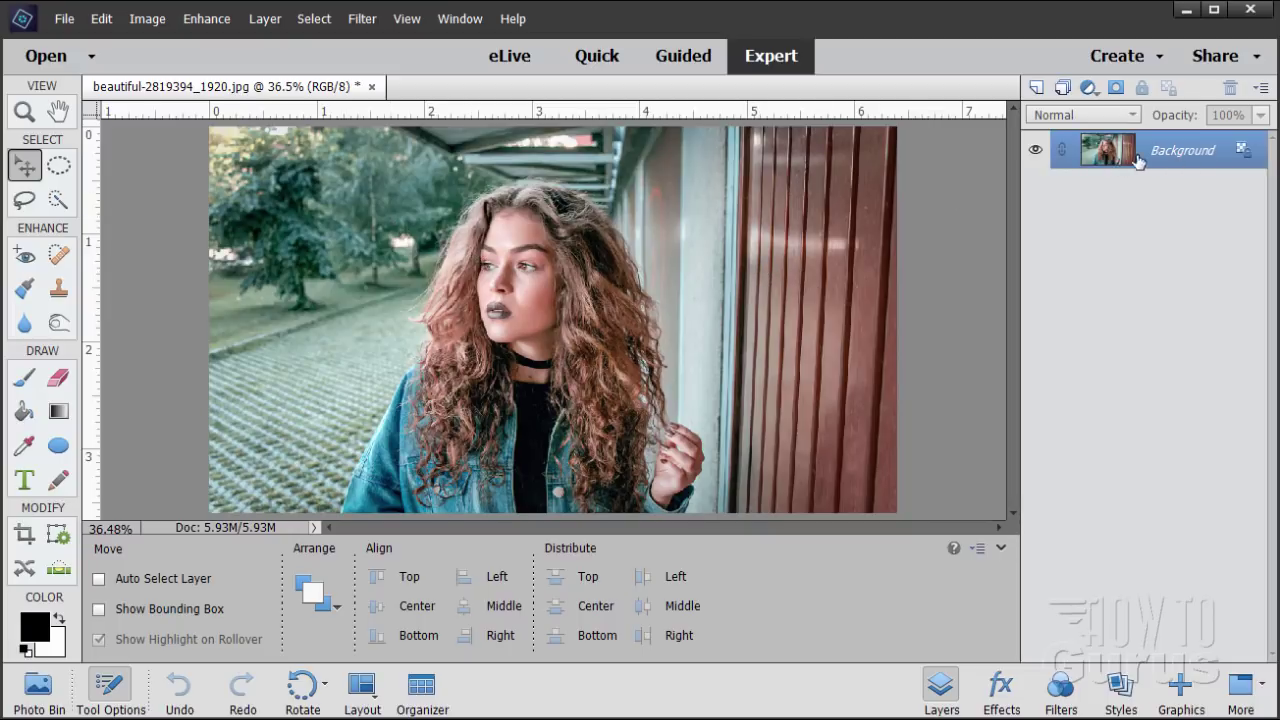
pyautogui.moveTo(1122, 150); pyautogui.dragTo(1040, 90)
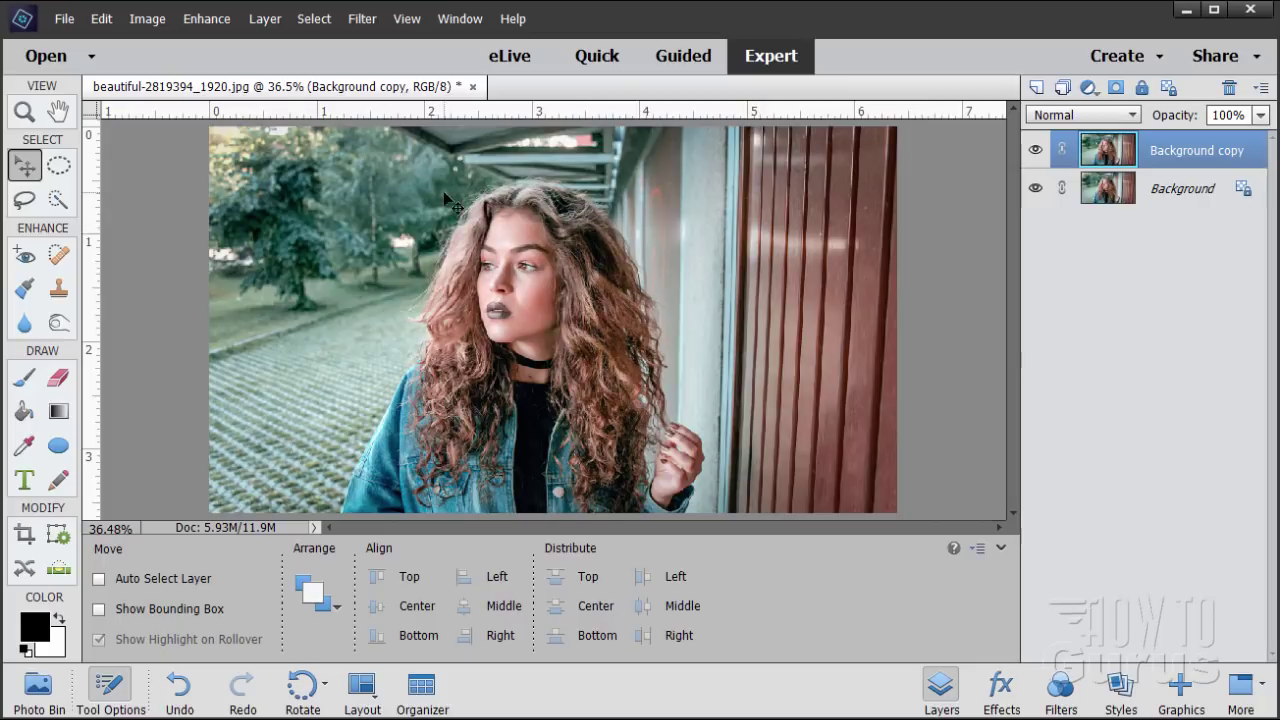
# Step: Apply Filter > Blur > Gaussian Blur with a 10.0-pixel radius to the Background copy
pyautogui.click(362, 19)
pyautogui.moveTo(395, 152)
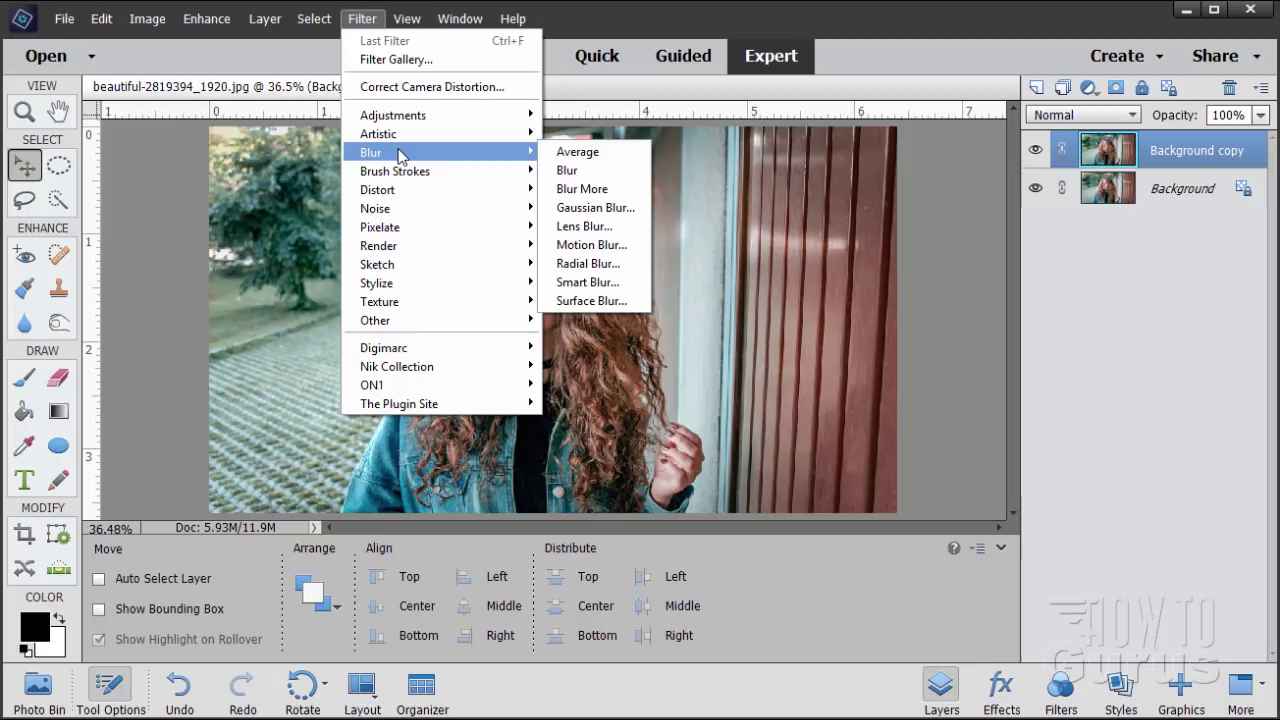
pyautogui.click(595, 208)
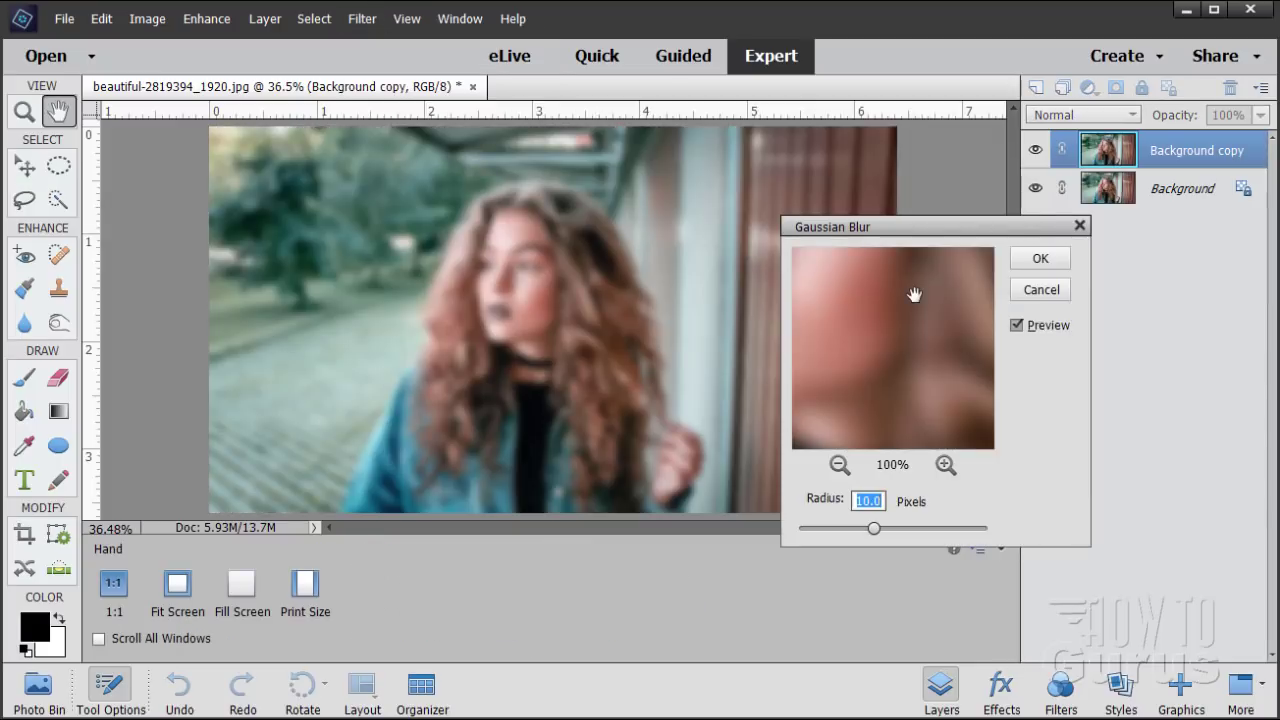
pyautogui.moveTo(895, 228); pyautogui.dragTo(965, 244)
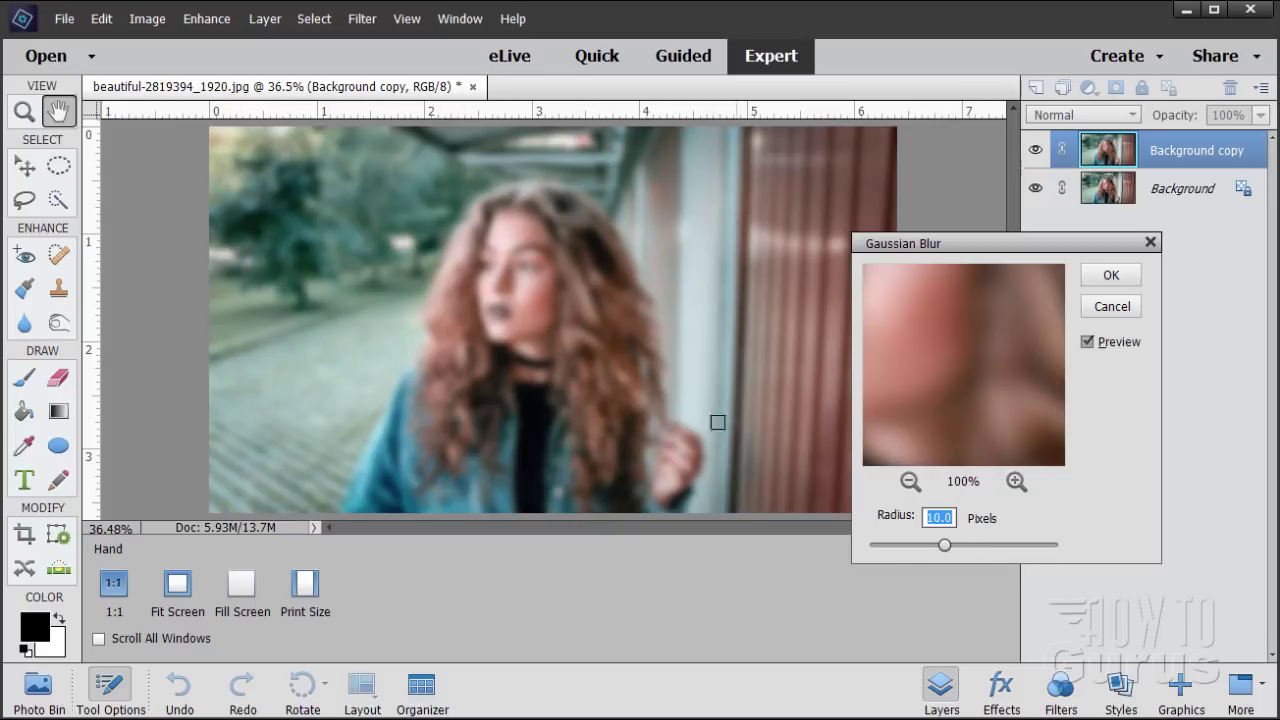
pyautogui.click(1110, 276)
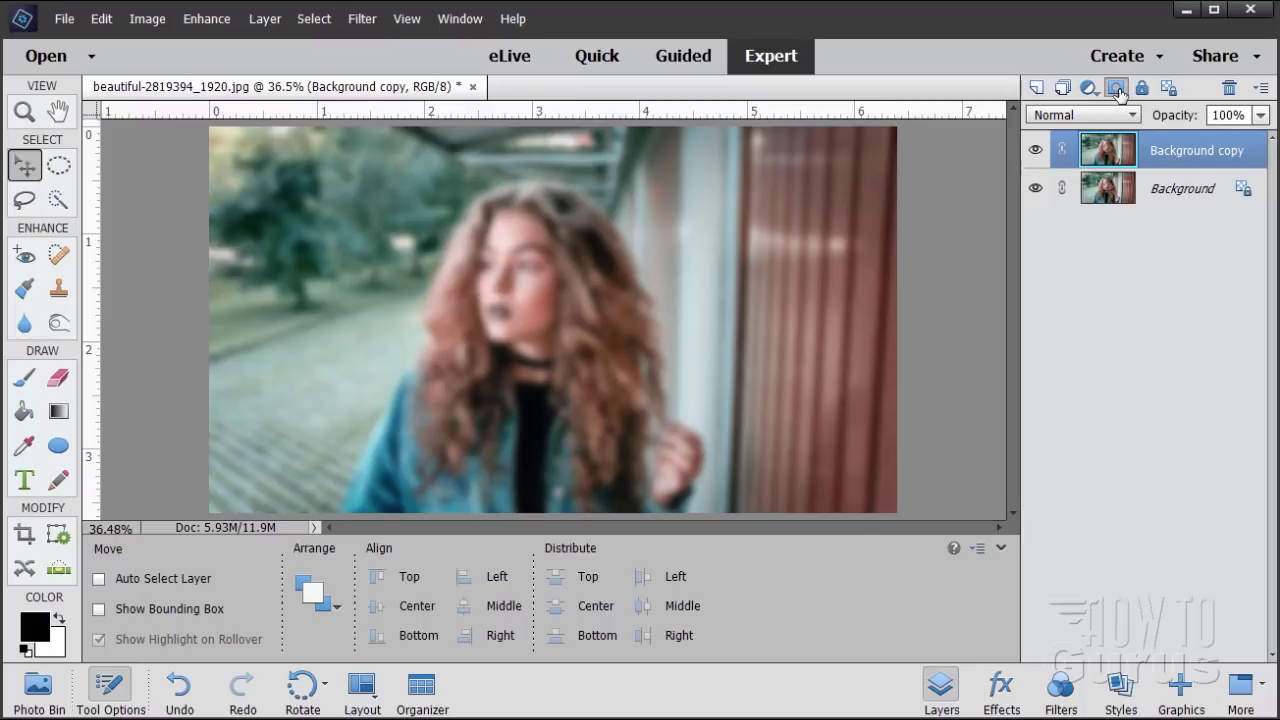
# Step: Add a layer mask to the blurred copy and reset colours to black foreground, white background
pyautogui.click(1120, 92)
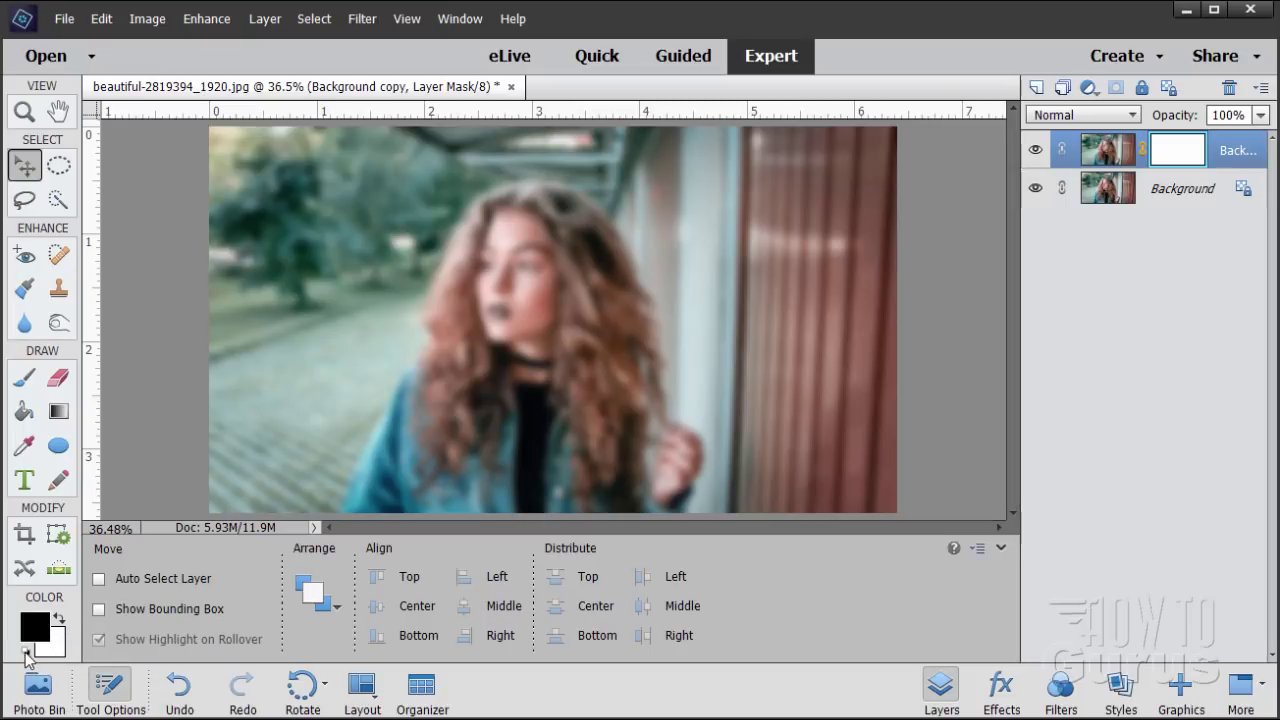
pyautogui.press('x')
pyautogui.click(60, 621)
# Step: Set up the Gradient tool with Reverse off and the Foreground to Background preset
pyautogui.click(58, 412)
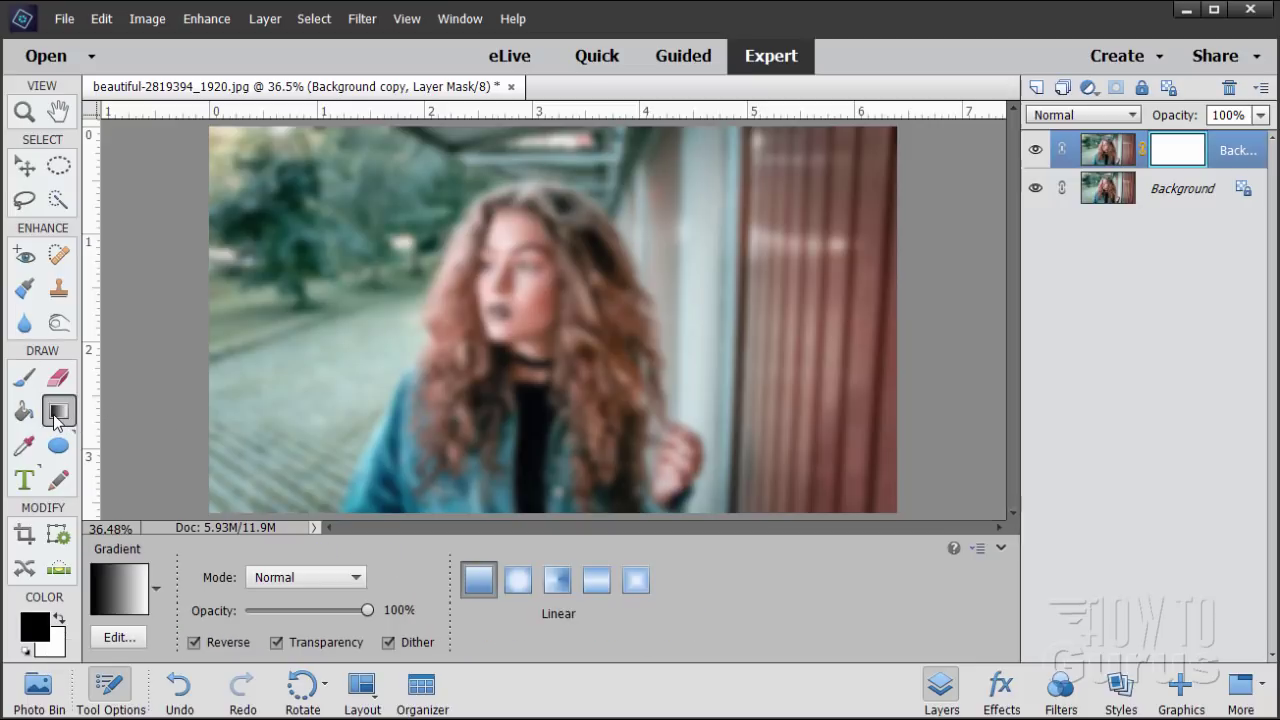
pyautogui.click(195, 645)
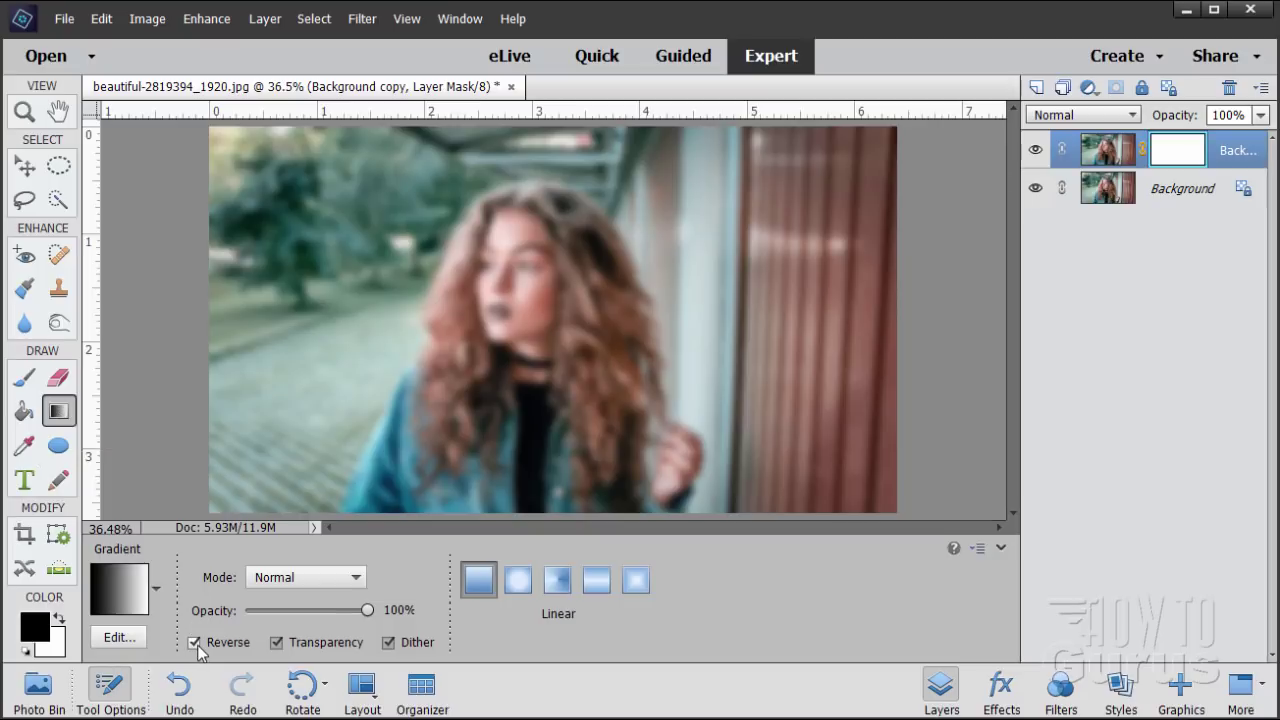
pyautogui.click(137, 591)
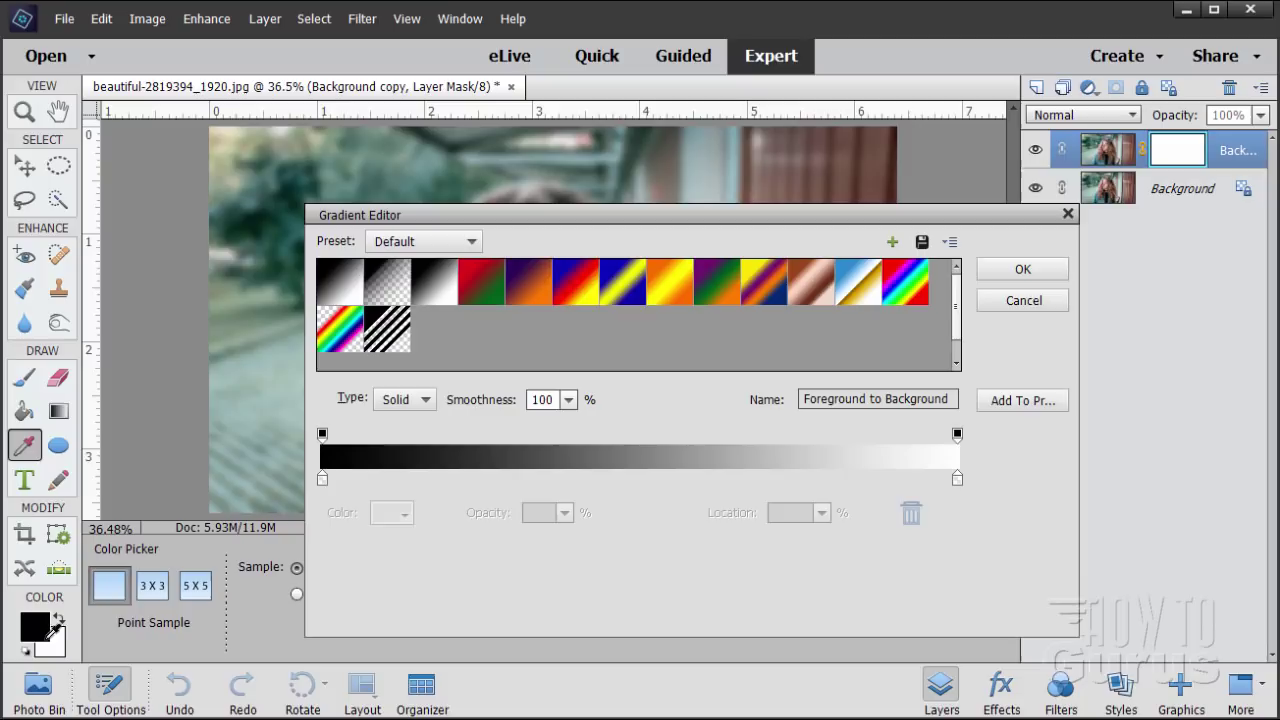
pyautogui.click(1020, 271)
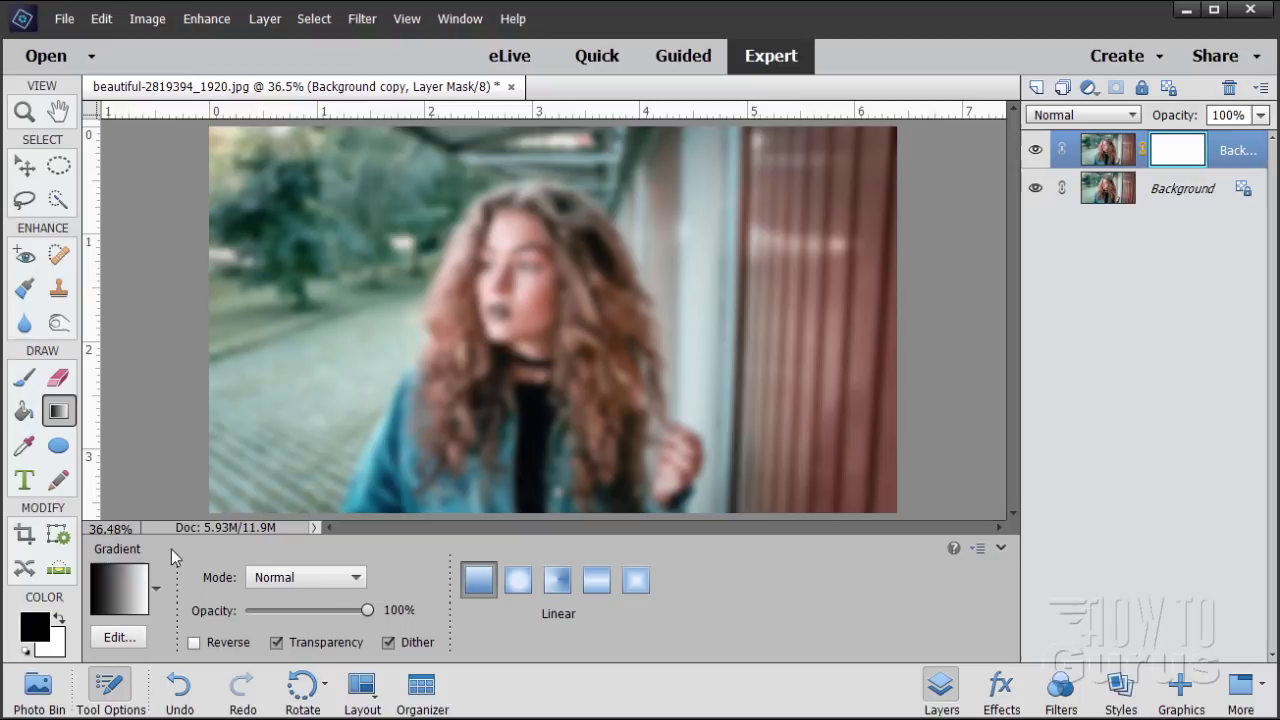
# Step: Draw a reversed vertical gradient on the mask from the hair to the bottom edge, checking the result by toggling Background
pyautogui.click(194, 643)
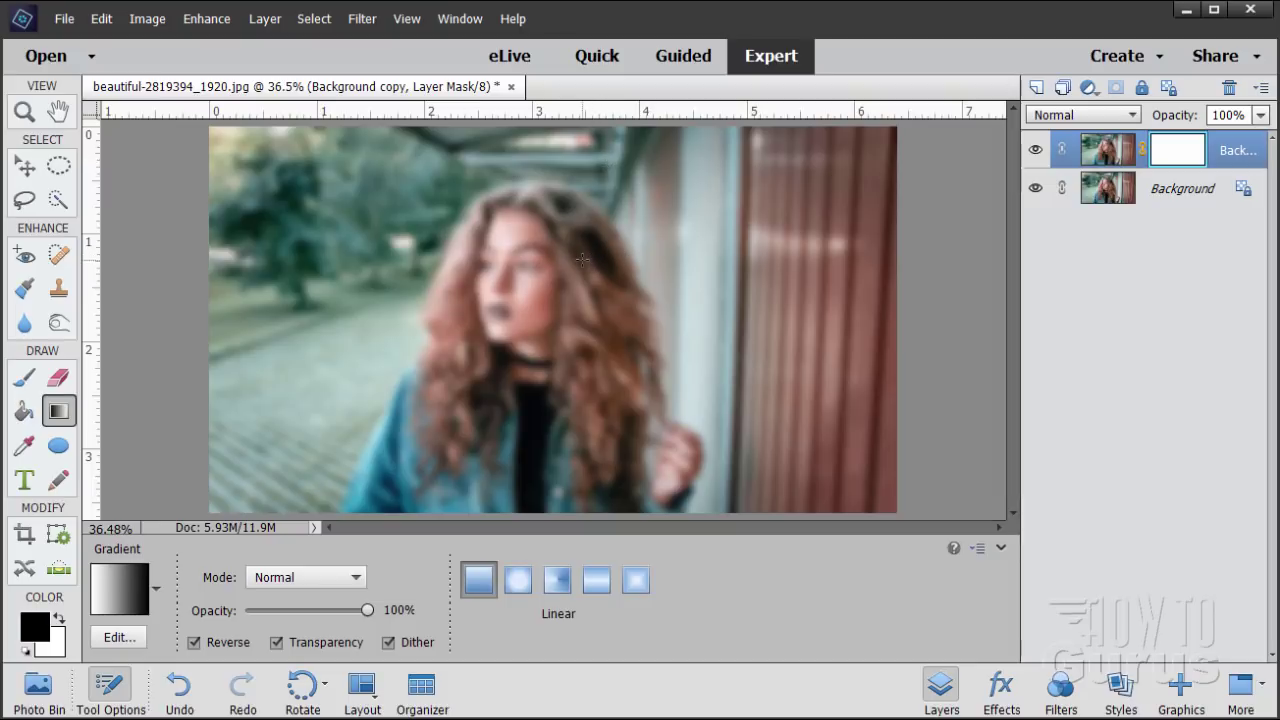
pyautogui.press('shift')
pyautogui.moveTo(582, 259); pyautogui.dragTo(591, 514)
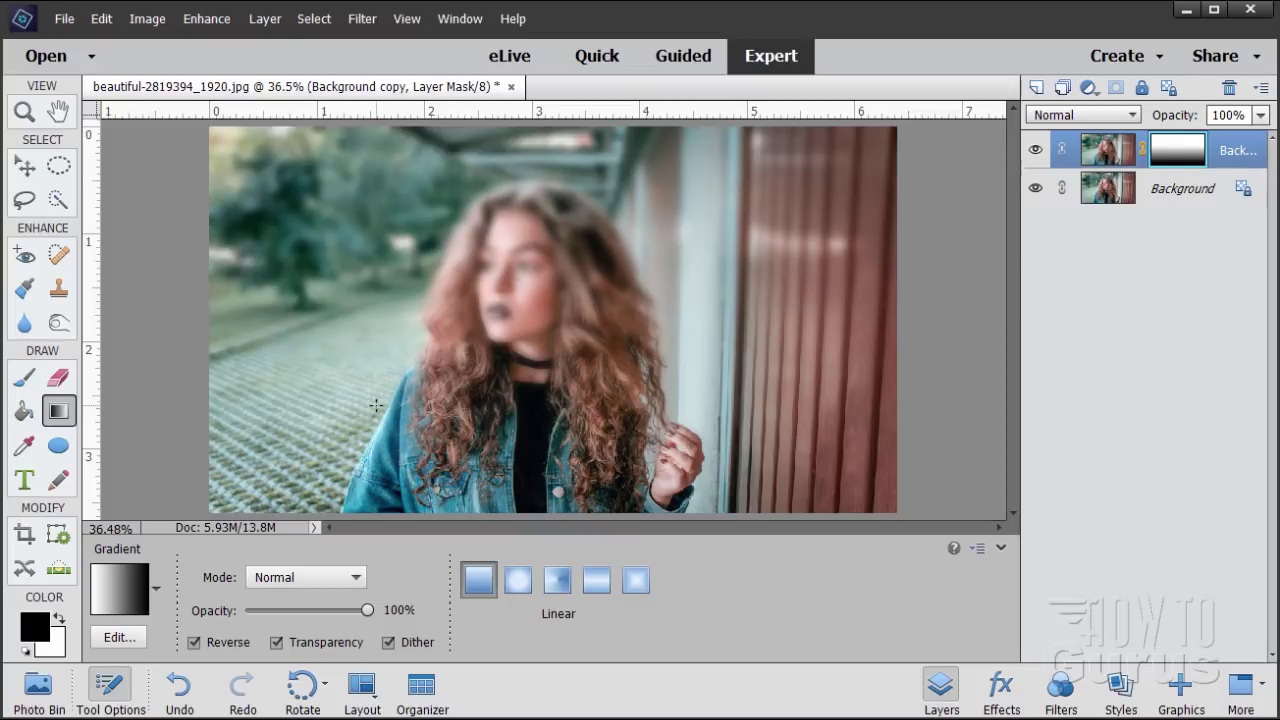
pyautogui.click(1035, 188)
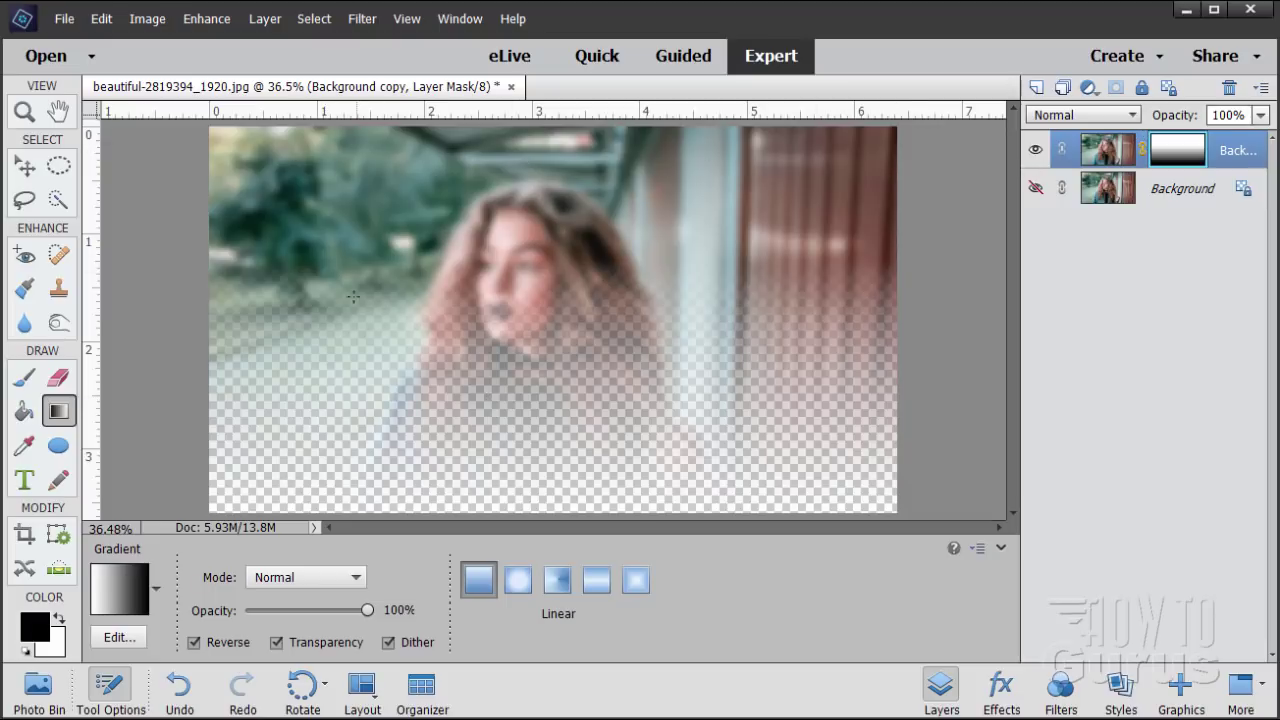
pyautogui.click(1035, 188)
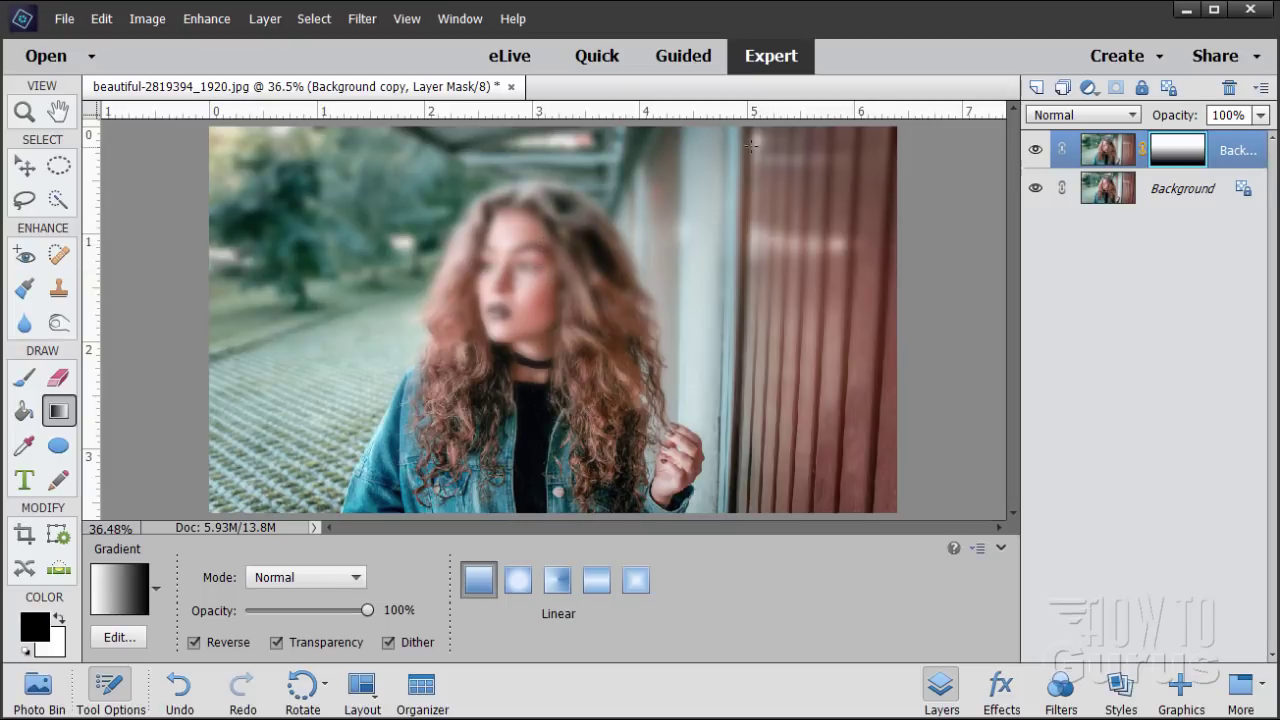
# Step: Hide the blurred copy and lasso around the woman's hair and jacket on the Background layer
pyautogui.click(1037, 150)
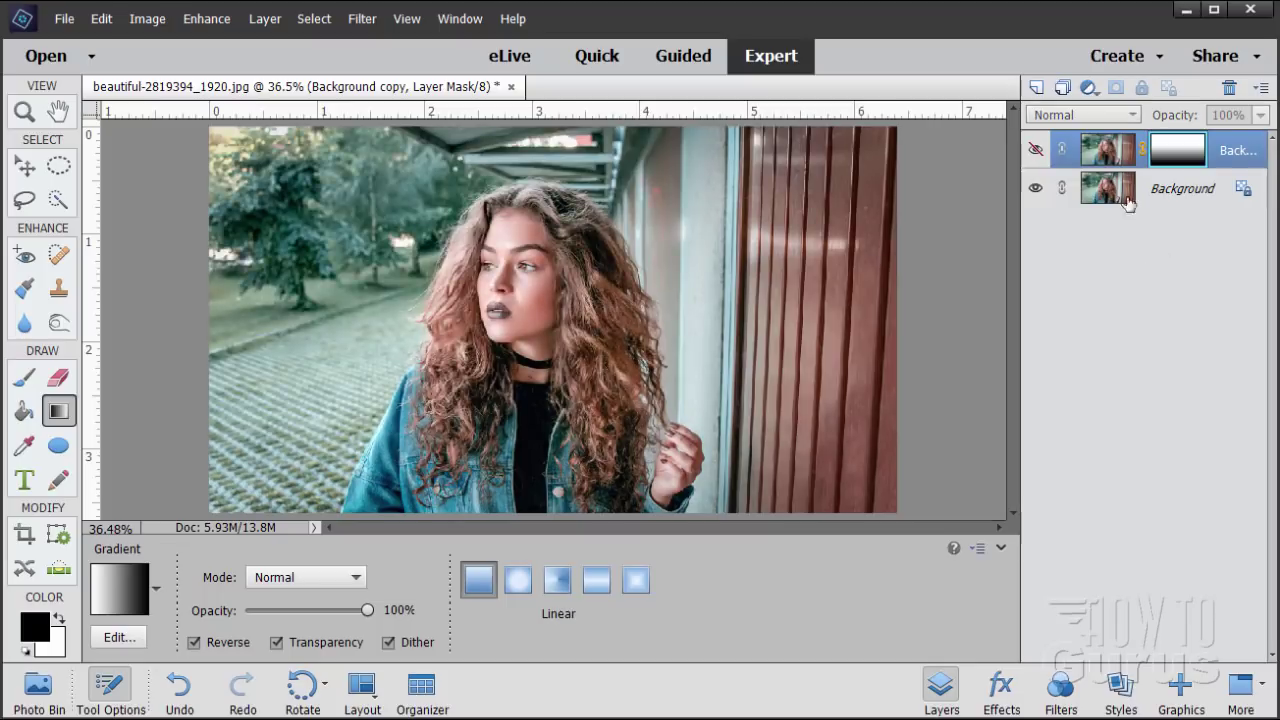
pyautogui.click(1113, 192)
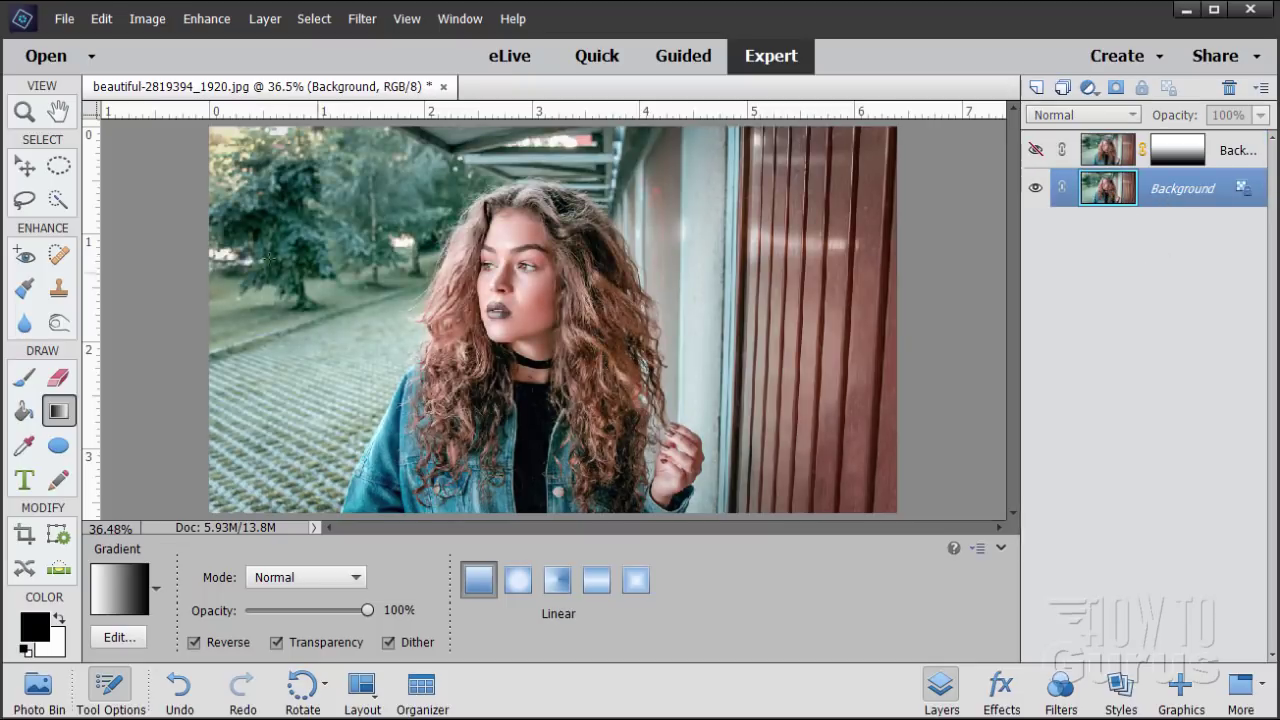
pyautogui.click(25, 201)
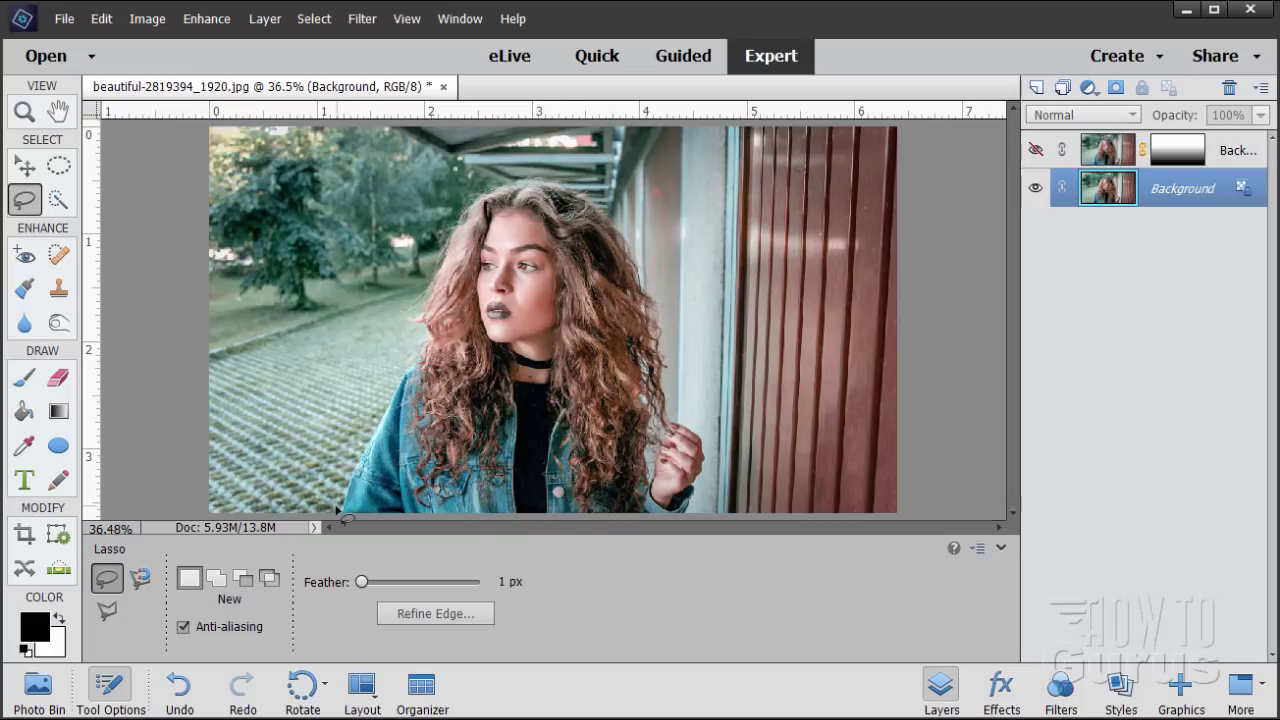
pyautogui.moveTo(338, 510)
pyautogui.mouseDown()
pyautogui.moveTo(398, 386)
pyautogui.moveTo(419, 331)
pyautogui.moveTo(408, 312)
pyautogui.moveTo(448, 228)
pyautogui.moveTo(482, 192)
pyautogui.moveTo(563, 181)
pyautogui.mouseUp()
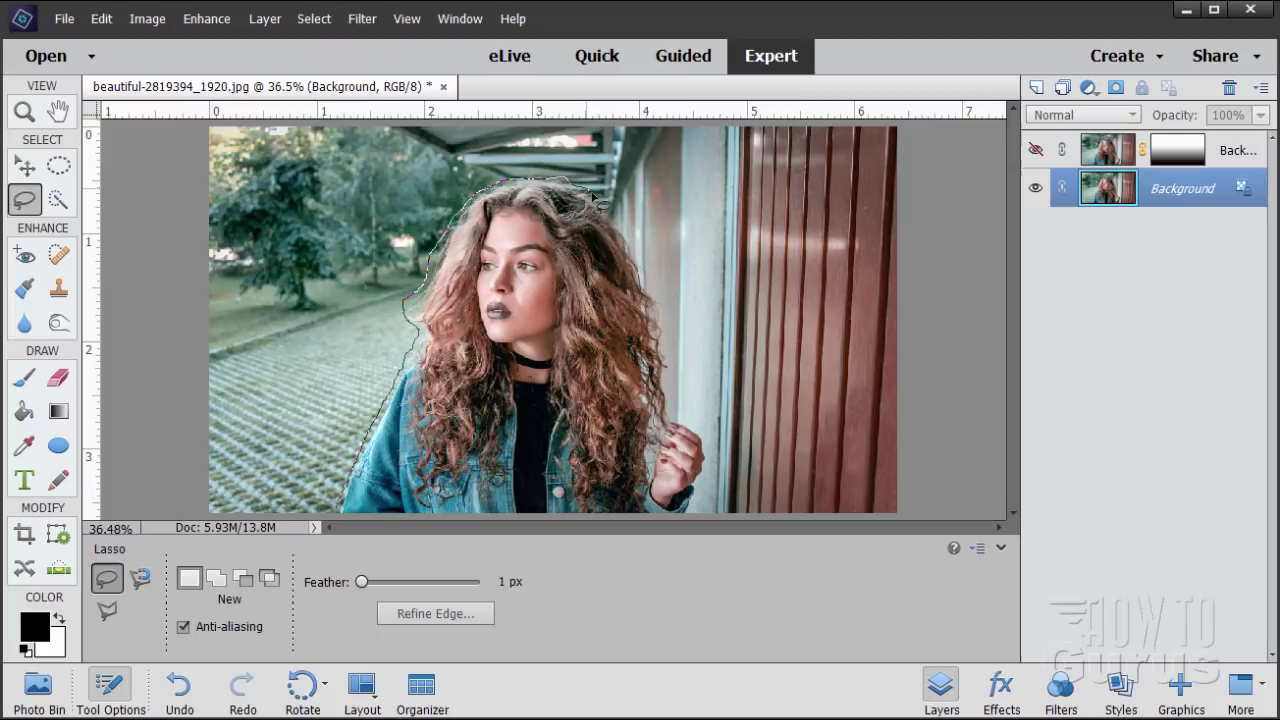
pyautogui.moveTo(616, 215); pyautogui.dragTo(632, 240)
pyautogui.moveTo(650, 289)
pyautogui.mouseDown()
pyautogui.moveTo(670, 405)
pyautogui.moveTo(708, 442)
pyautogui.moveTo(694, 518)
pyautogui.moveTo(519, 516)
pyautogui.moveTo(444, 532)
pyautogui.moveTo(359, 530)
pyautogui.moveTo(340, 510)
pyautogui.mouseUp()
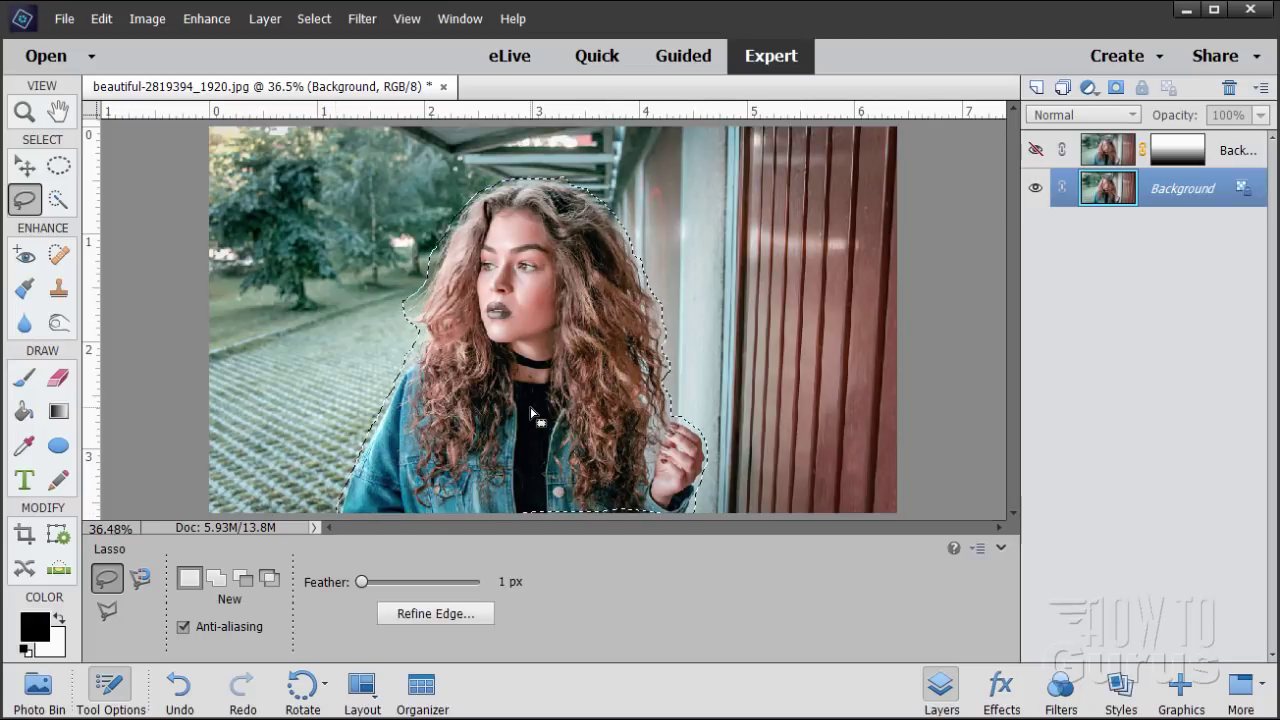
# Step: Open Refine Edge for the selection with the View set to Overlay
pyautogui.click(421, 617)
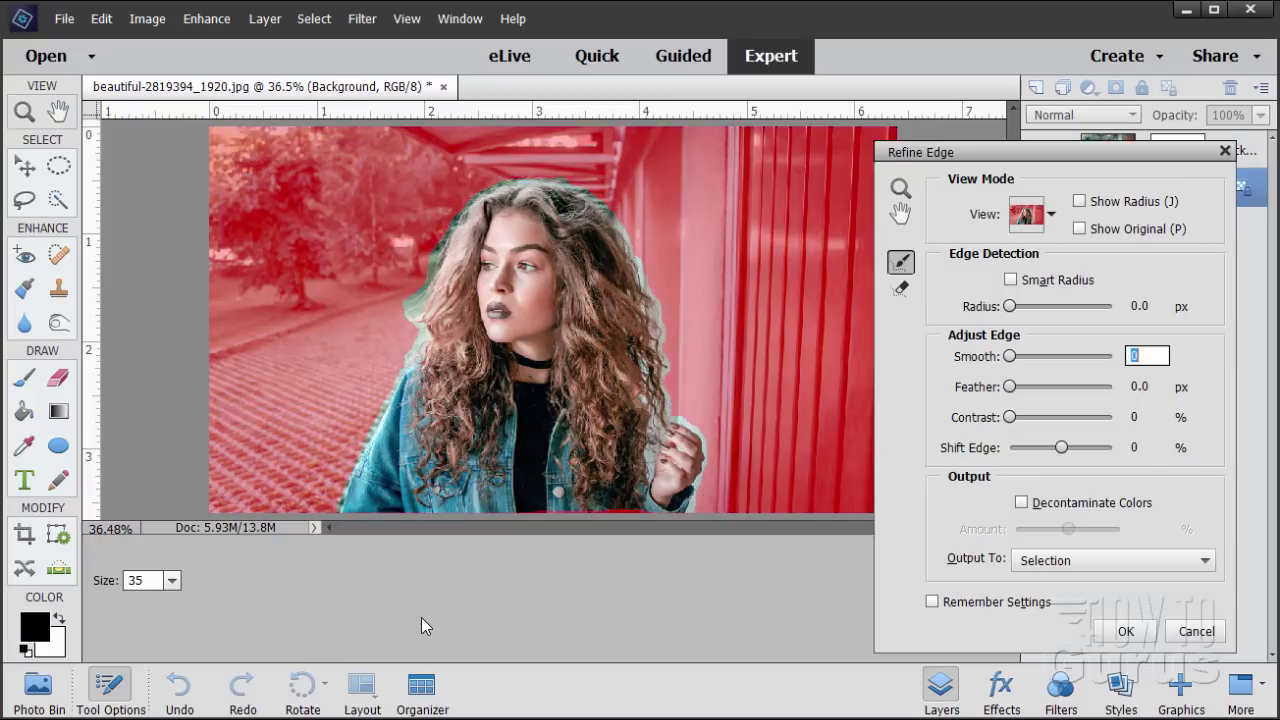
pyautogui.moveTo(975, 152); pyautogui.dragTo(901, 152)
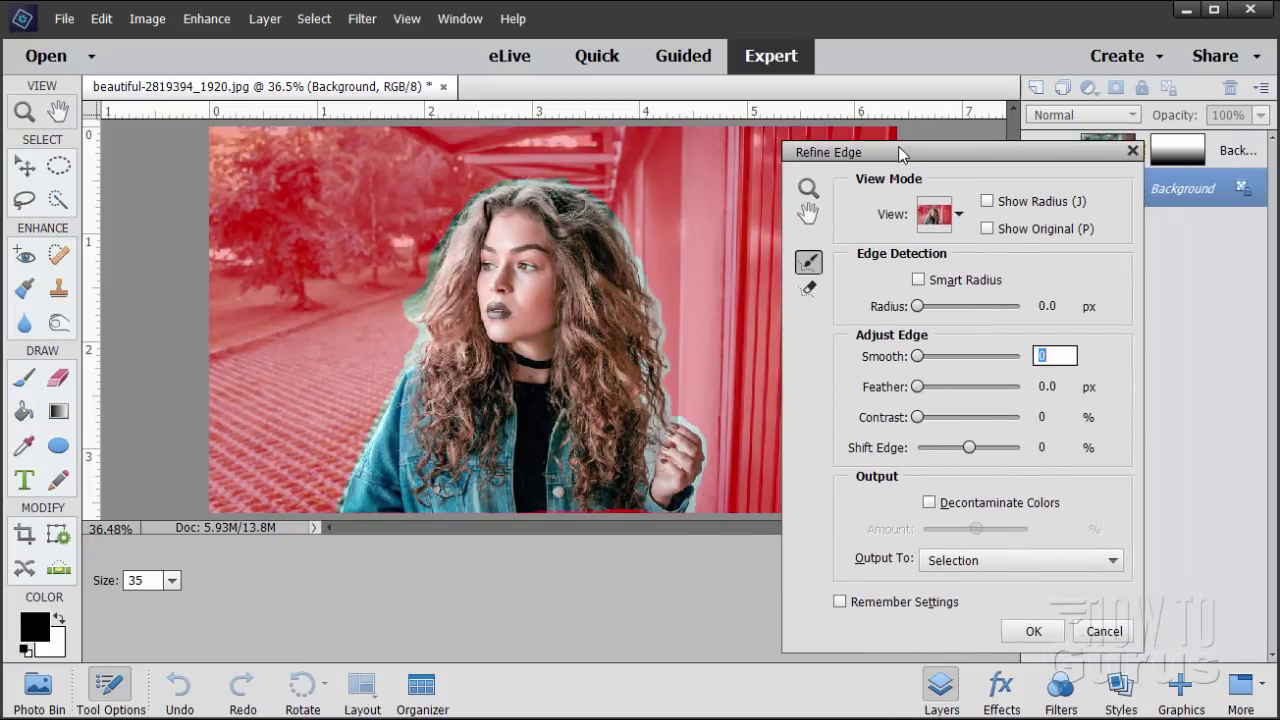
pyautogui.click(957, 222)
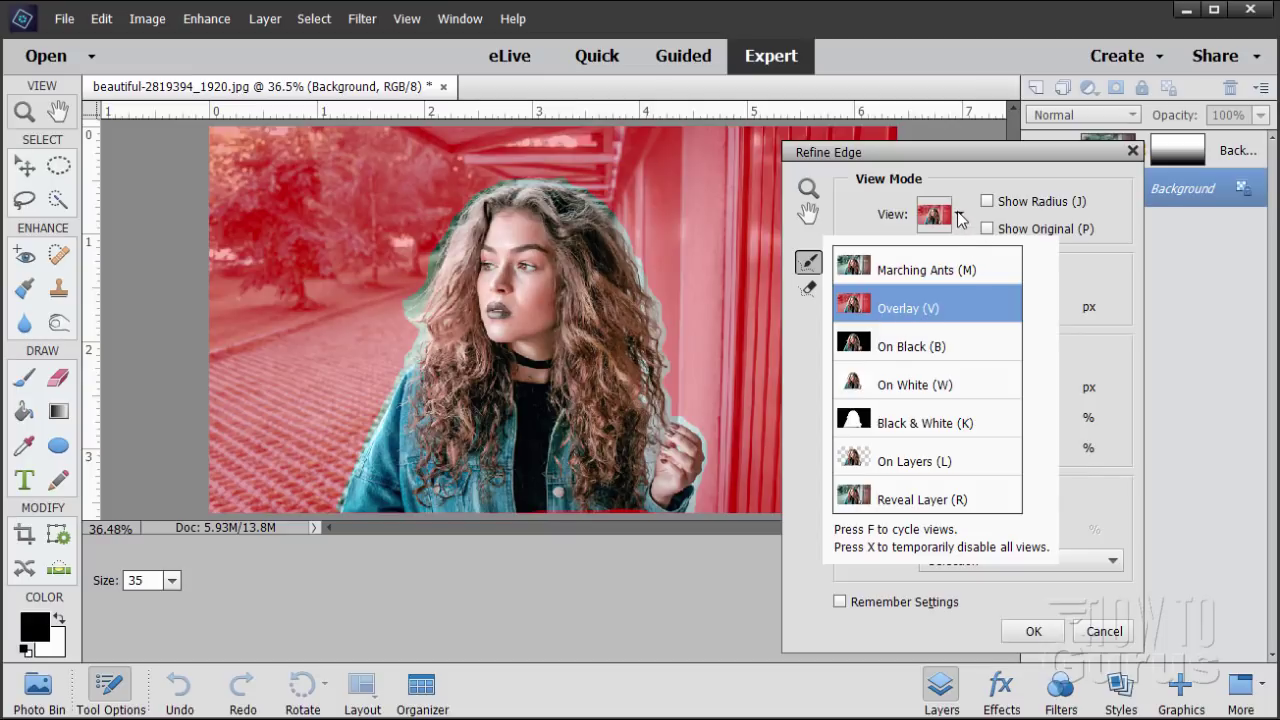
pyautogui.click(960, 219)
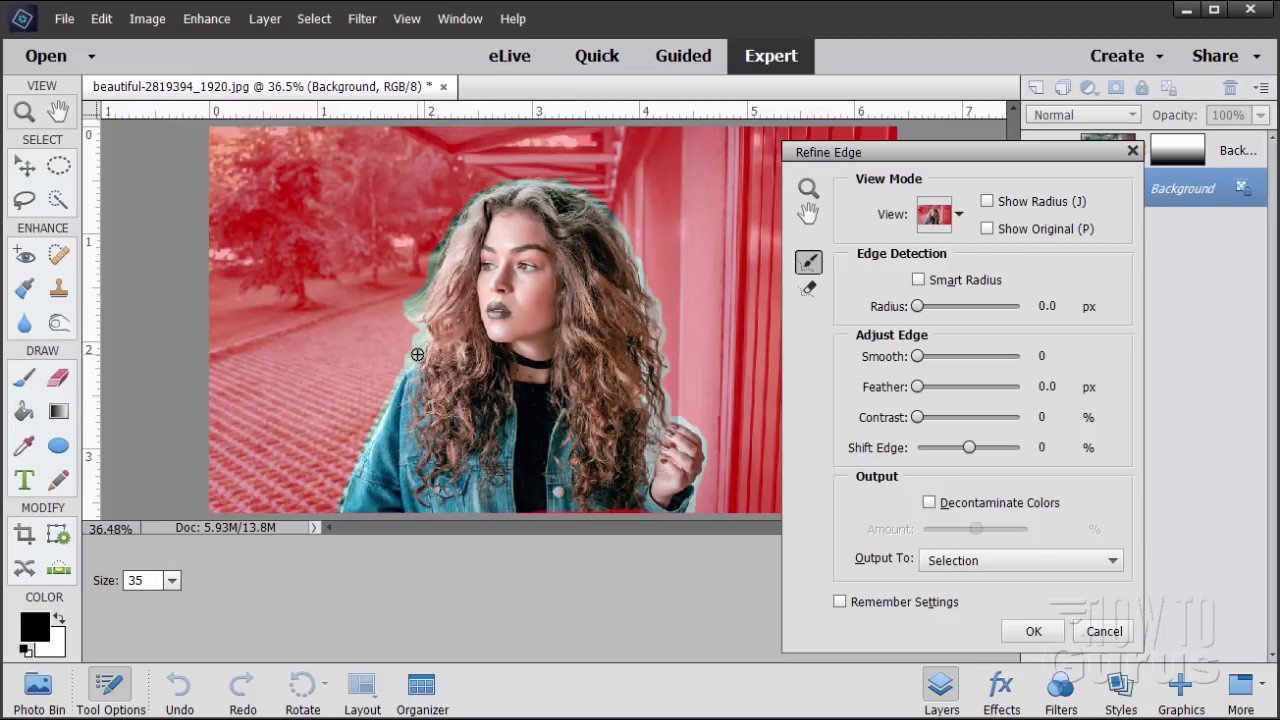
# Step: Brush the refine radius along both hair edges, the jacket's left side and the hand
pyautogui.moveTo(417, 354)
pyautogui.mouseDown()
pyautogui.moveTo(378, 419)
pyautogui.moveTo(377, 459)
pyautogui.moveTo(419, 352)
pyautogui.mouseUp()
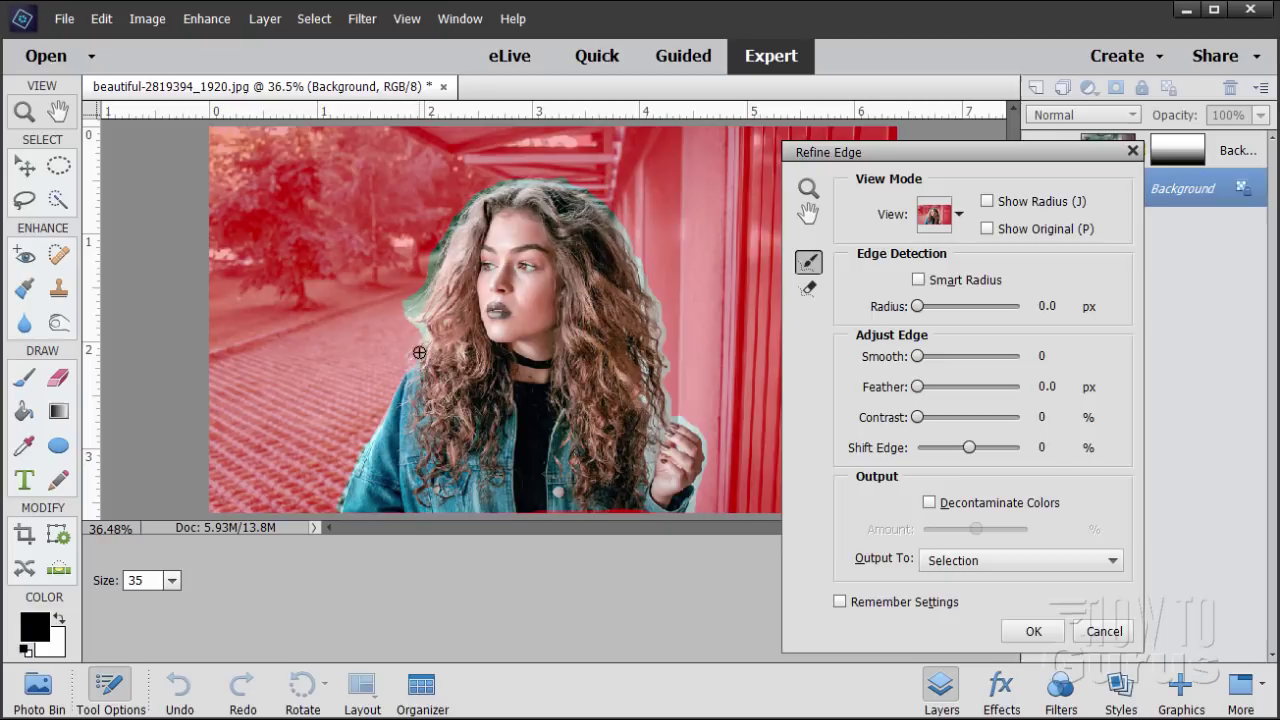
pyautogui.moveTo(376, 420)
pyautogui.mouseDown()
pyautogui.moveTo(340, 490)
pyautogui.moveTo(356, 514)
pyautogui.moveTo(360, 500)
pyautogui.mouseUp()
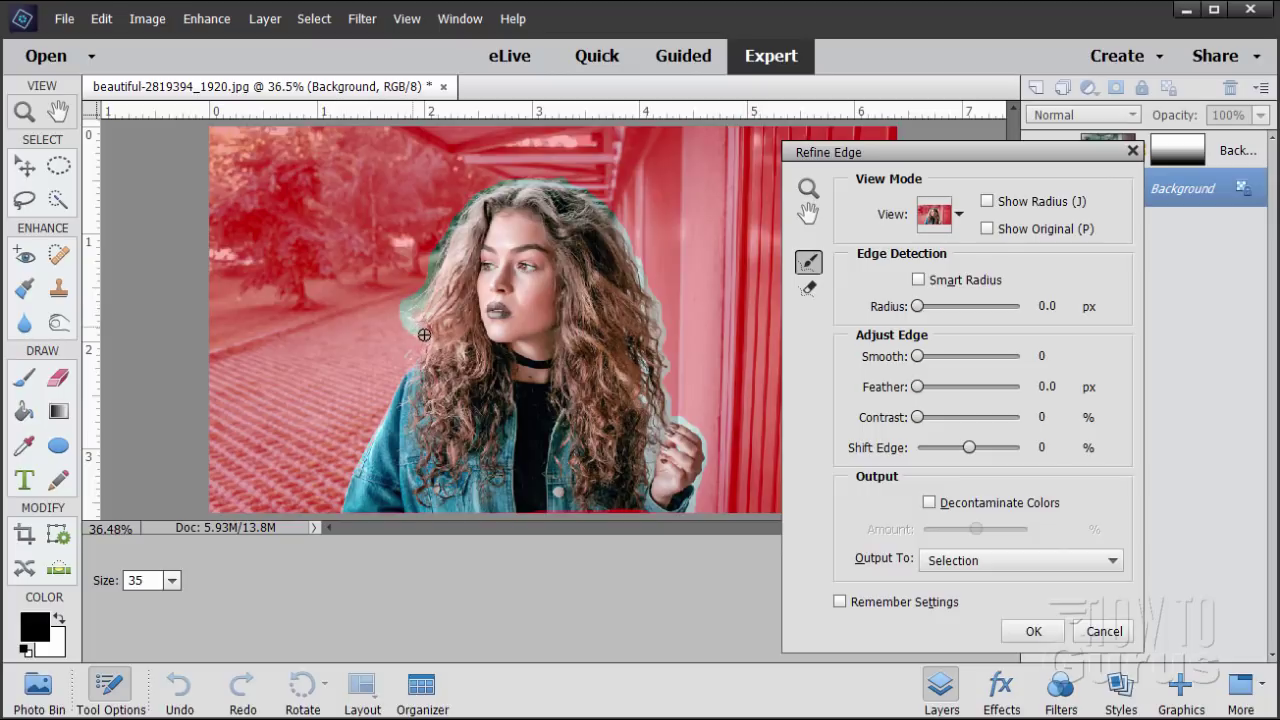
pyautogui.moveTo(414, 302); pyautogui.dragTo(447, 265)
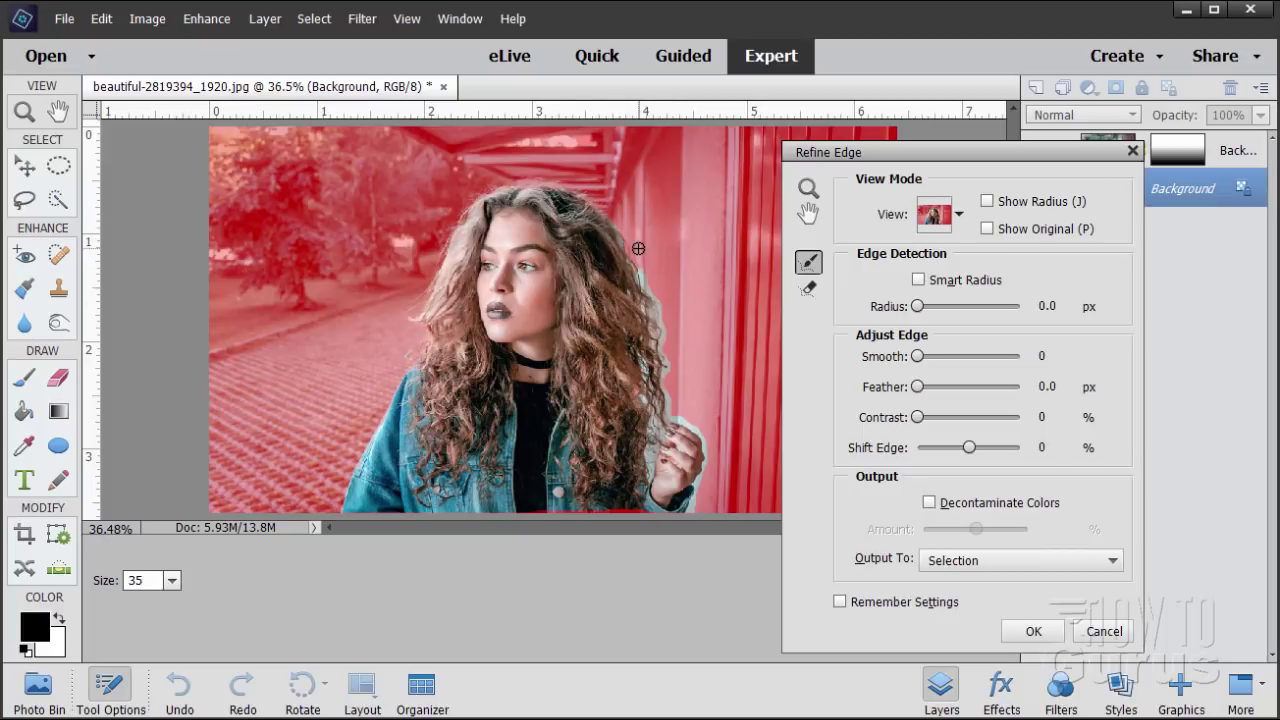
pyautogui.moveTo(638, 248); pyautogui.dragTo(644, 268)
pyautogui.moveTo(638, 272); pyautogui.dragTo(644, 245)
pyautogui.moveTo(652, 303)
pyautogui.mouseDown()
pyautogui.moveTo(675, 361)
pyautogui.moveTo(697, 364)
pyautogui.moveTo(663, 325)
pyautogui.moveTo(680, 390)
pyautogui.moveTo(688, 365)
pyautogui.moveTo(674, 334)
pyautogui.moveTo(669, 385)
pyautogui.moveTo(685, 329)
pyautogui.moveTo(666, 321)
pyautogui.moveTo(686, 434)
pyautogui.moveTo(672, 359)
pyautogui.moveTo(671, 421)
pyautogui.moveTo(725, 438)
pyautogui.moveTo(677, 422)
pyautogui.moveTo(696, 427)
pyautogui.moveTo(703, 470)
pyautogui.moveTo(744, 501)
pyautogui.moveTo(710, 466)
pyautogui.moveTo(692, 513)
pyautogui.mouseUp()
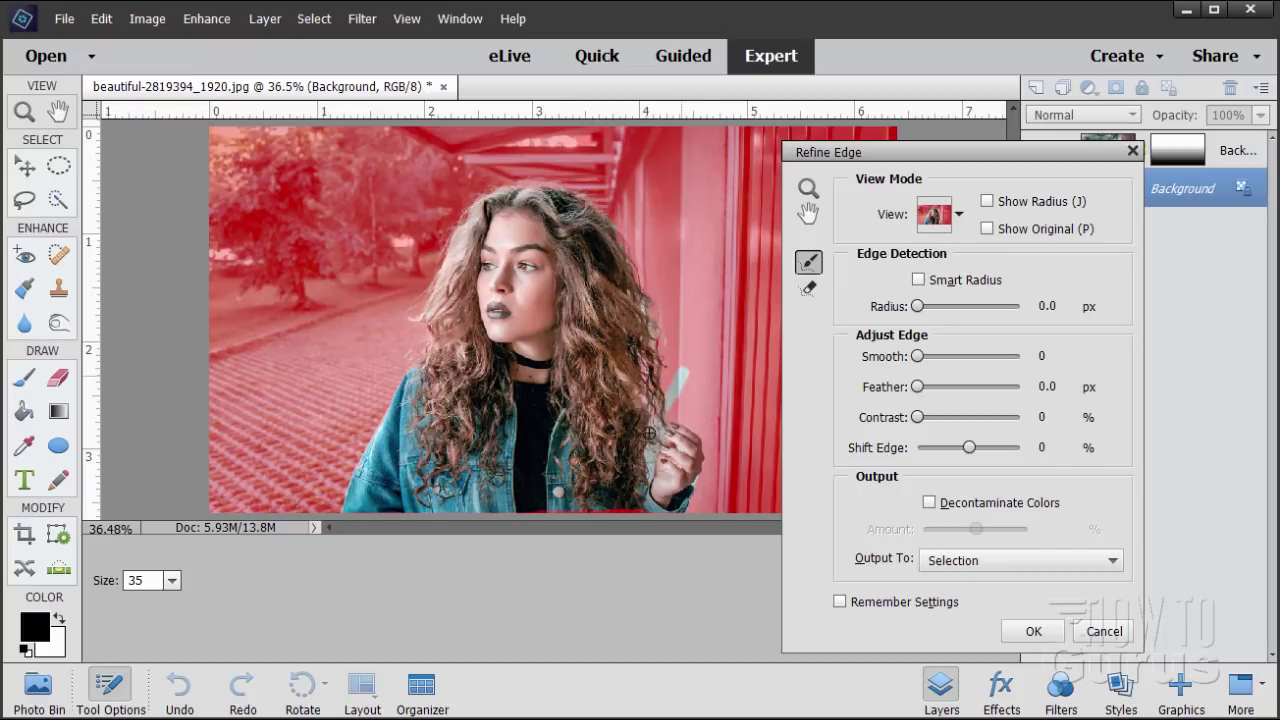
pyautogui.moveTo(671, 407)
pyautogui.mouseDown()
pyautogui.moveTo(649, 478)
pyautogui.moveTo(678, 400)
pyautogui.moveTo(677, 475)
pyautogui.moveTo(696, 483)
pyautogui.moveTo(715, 410)
pyautogui.mouseUp()
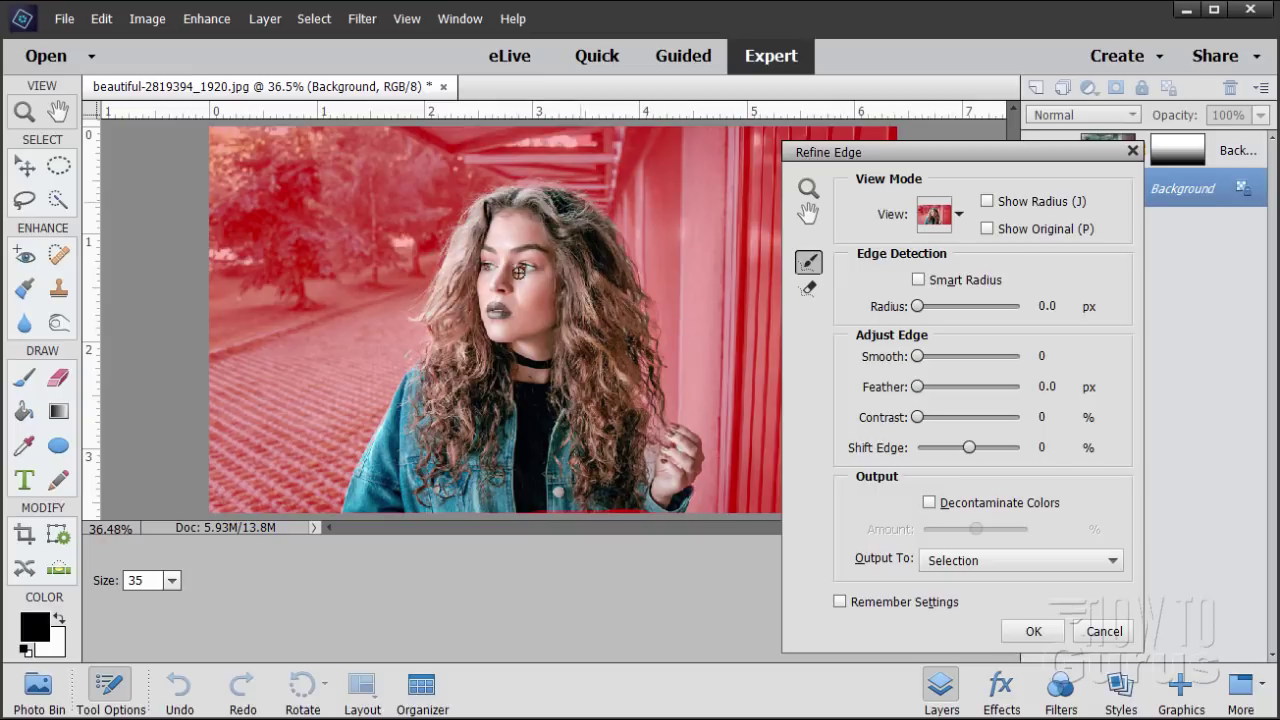
# Step: Apply the refined edge with Output To set to Selection
pyautogui.click(953, 563)
pyautogui.click(973, 583)
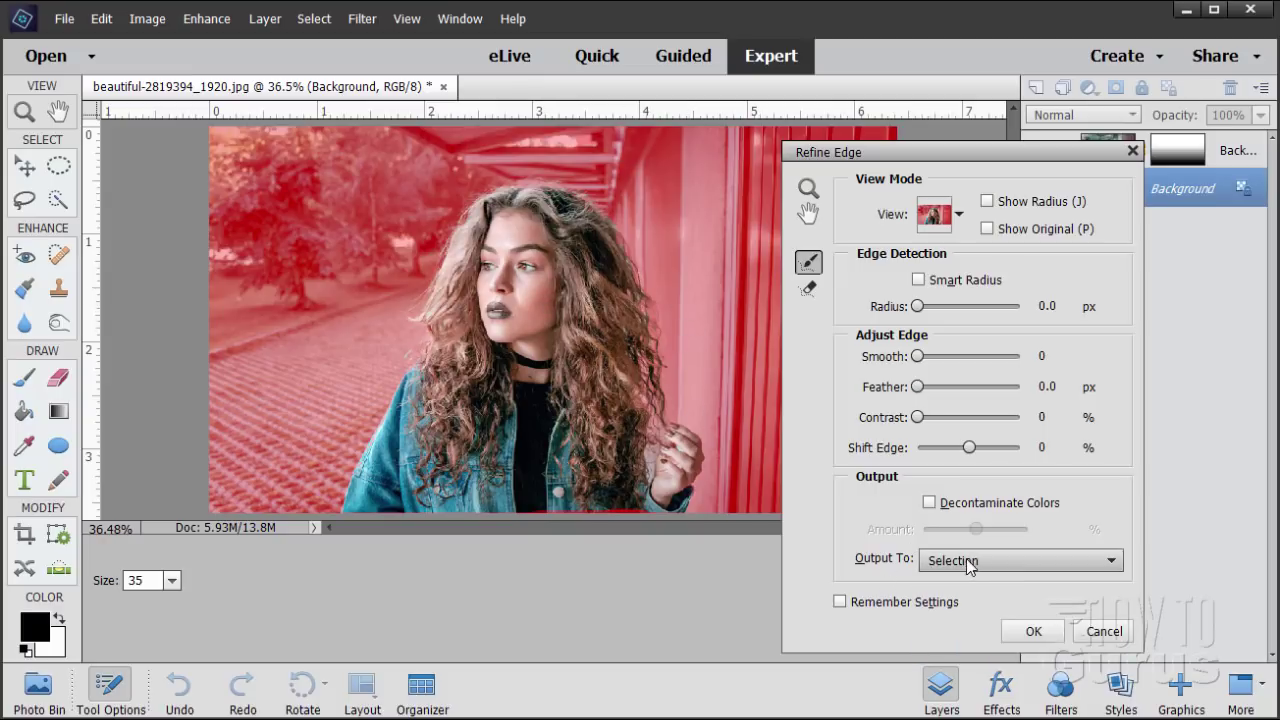
pyautogui.click(1030, 630)
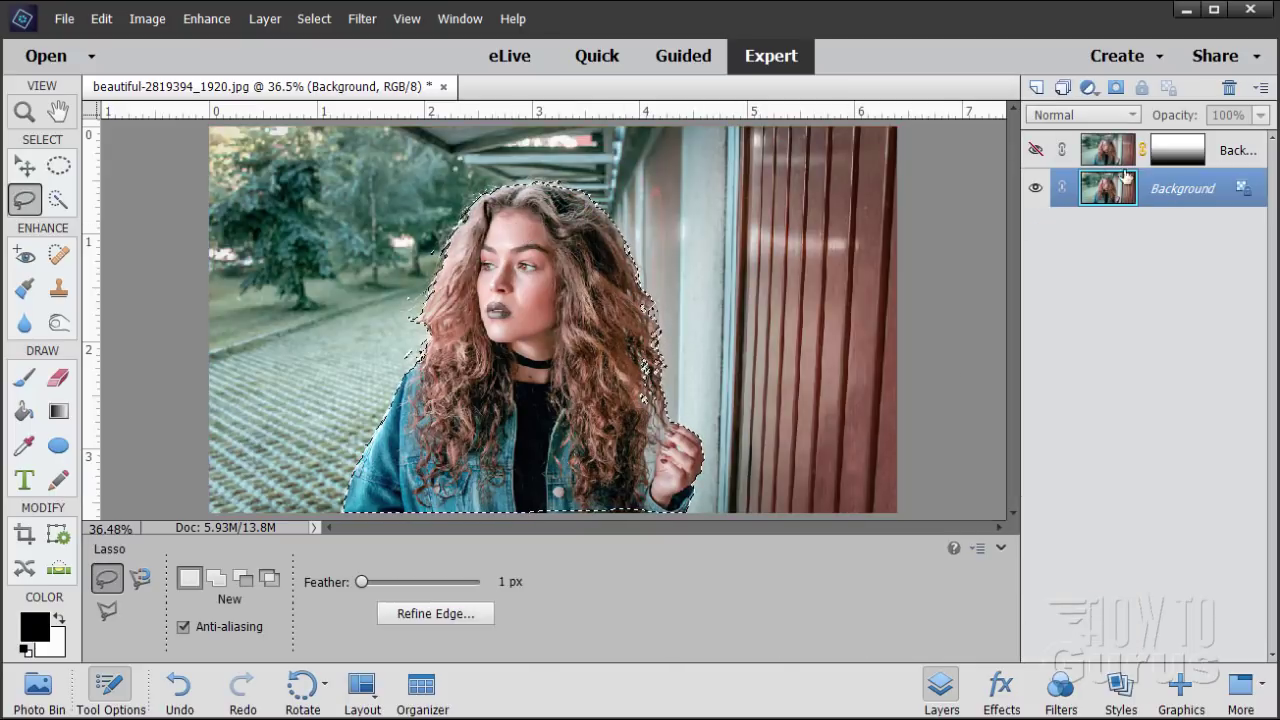
# Step: Show the blurred Background copy and target its layer mask for painting with the Brush
pyautogui.click(1035, 149)
pyautogui.click(1115, 157)
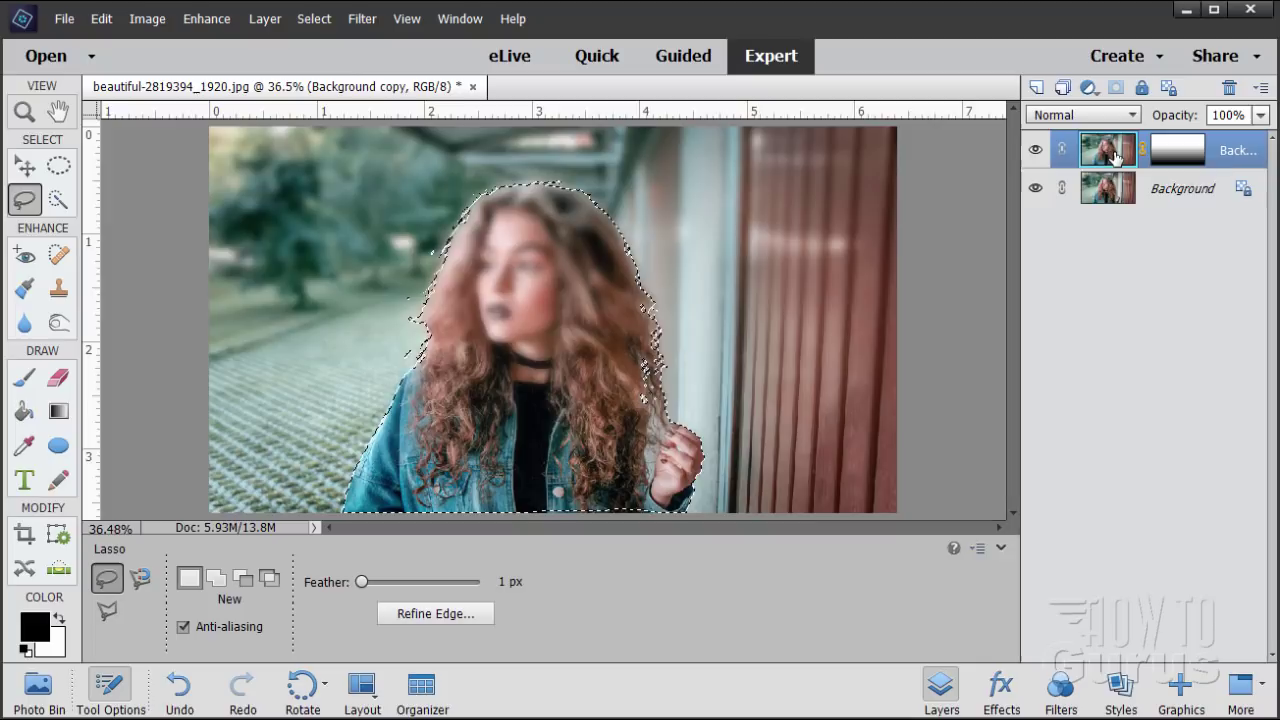
pyautogui.click(1186, 153)
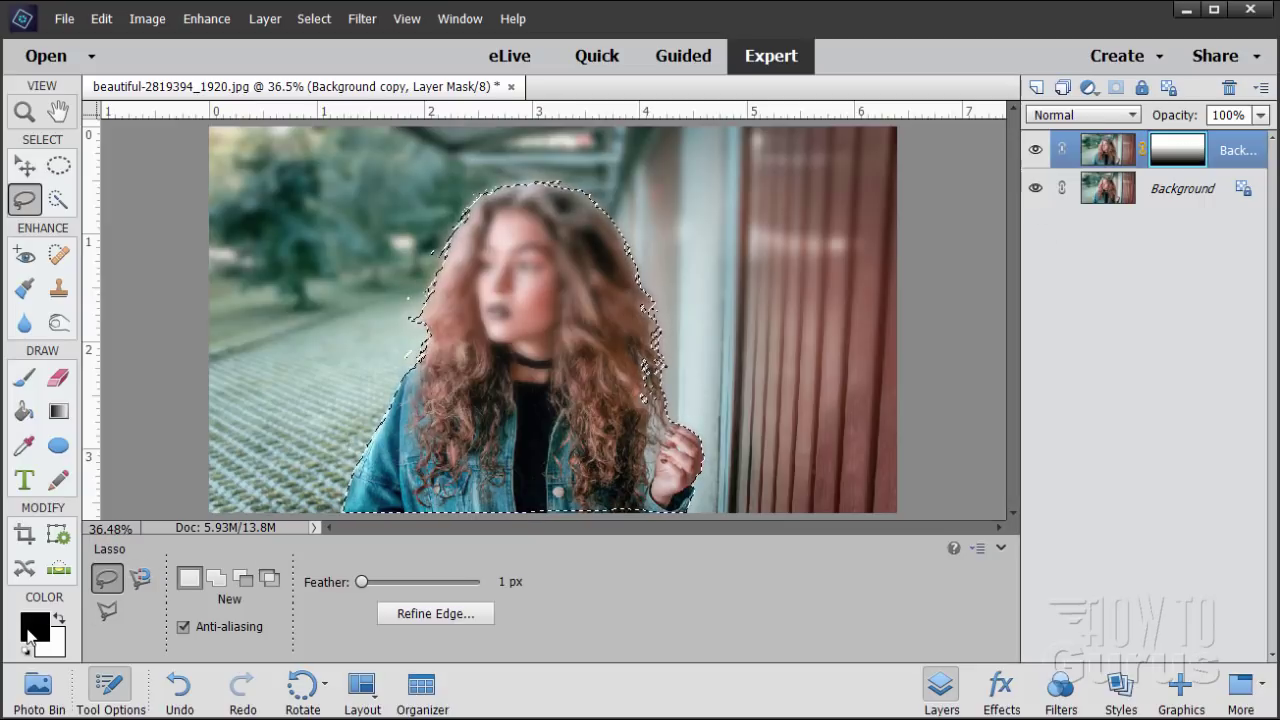
pyautogui.click(26, 380)
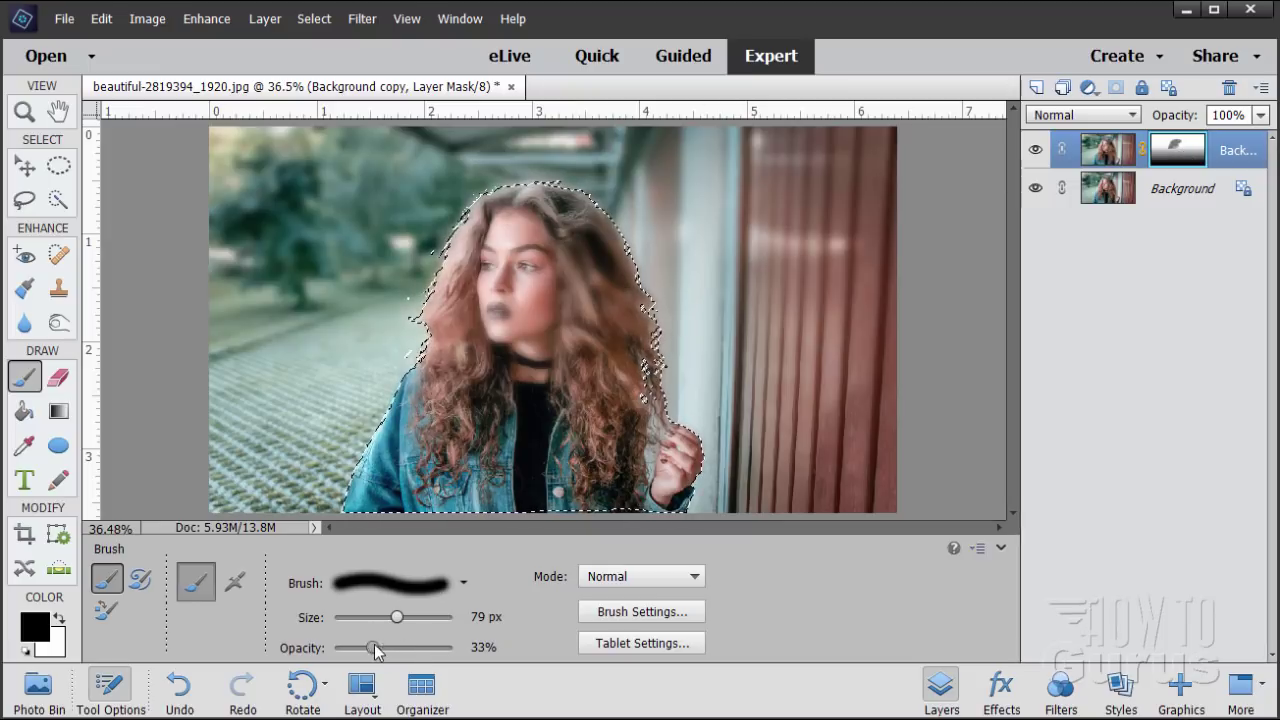
# Step: At 100% brush opacity, paint black on the mask over the woman's face, hair and jacket
pyautogui.moveTo(372, 648); pyautogui.dragTo(482, 652)
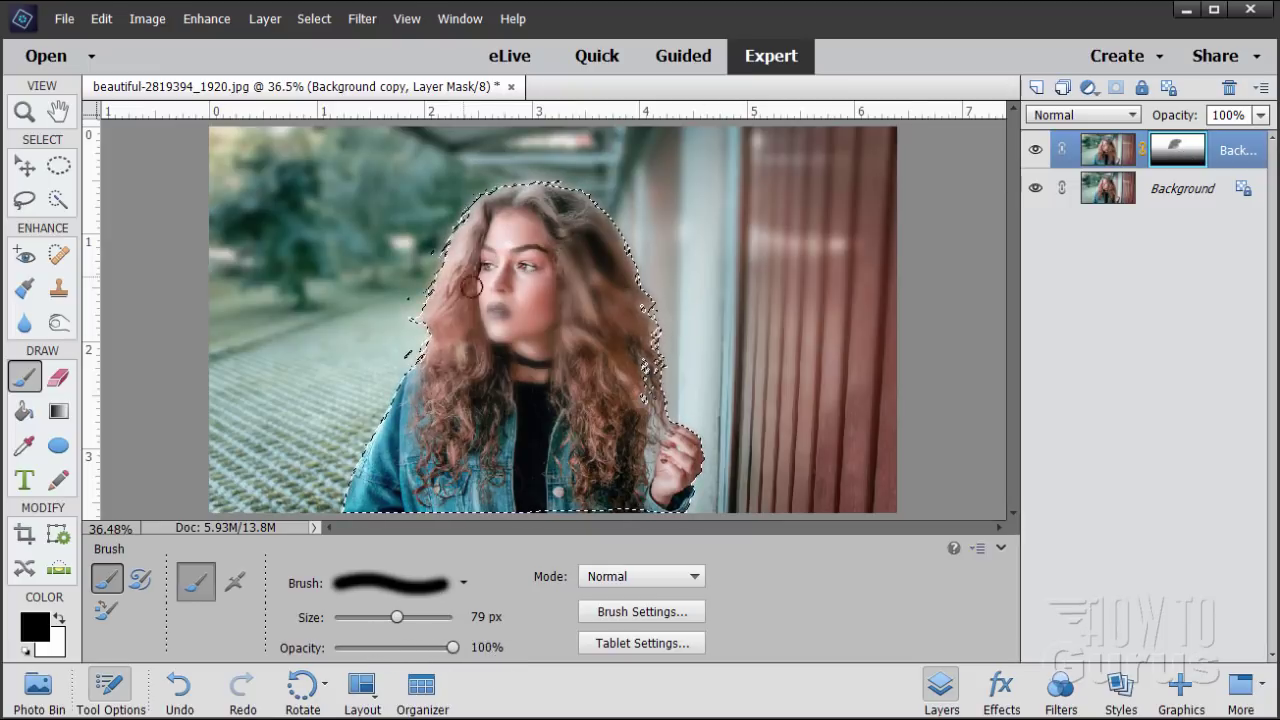
pyautogui.moveTo(427, 308)
pyautogui.mouseDown()
pyautogui.moveTo(468, 272)
pyautogui.moveTo(500, 268)
pyautogui.moveTo(508, 297)
pyautogui.moveTo(523, 286)
pyautogui.moveTo(533, 347)
pyautogui.moveTo(554, 313)
pyautogui.moveTo(605, 302)
pyautogui.moveTo(621, 234)
pyautogui.moveTo(592, 203)
pyautogui.moveTo(652, 362)
pyautogui.moveTo(590, 387)
pyautogui.moveTo(656, 421)
pyautogui.moveTo(672, 510)
pyautogui.mouseUp()
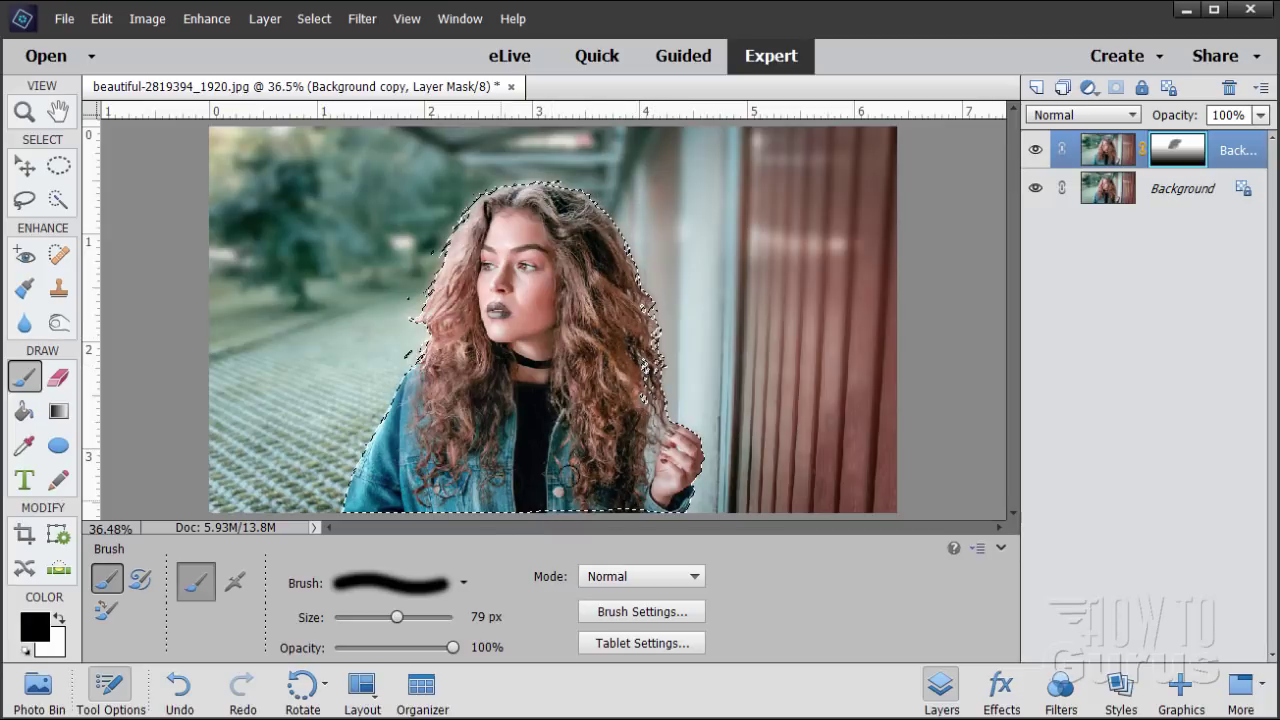
pyautogui.moveTo(520, 347)
pyautogui.mouseDown()
pyautogui.moveTo(454, 351)
pyautogui.moveTo(368, 492)
pyautogui.mouseUp()
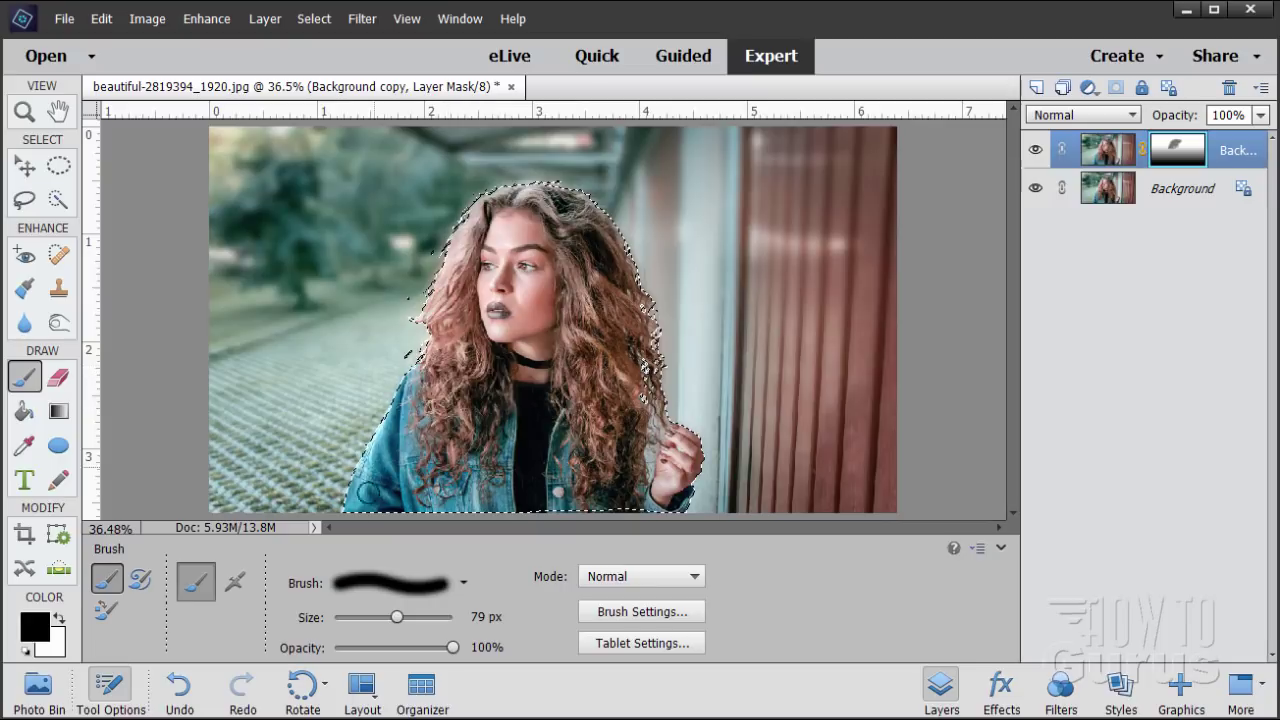
pyautogui.moveTo(433, 448); pyautogui.dragTo(469, 499)
pyautogui.moveTo(517, 343); pyautogui.dragTo(516, 360)
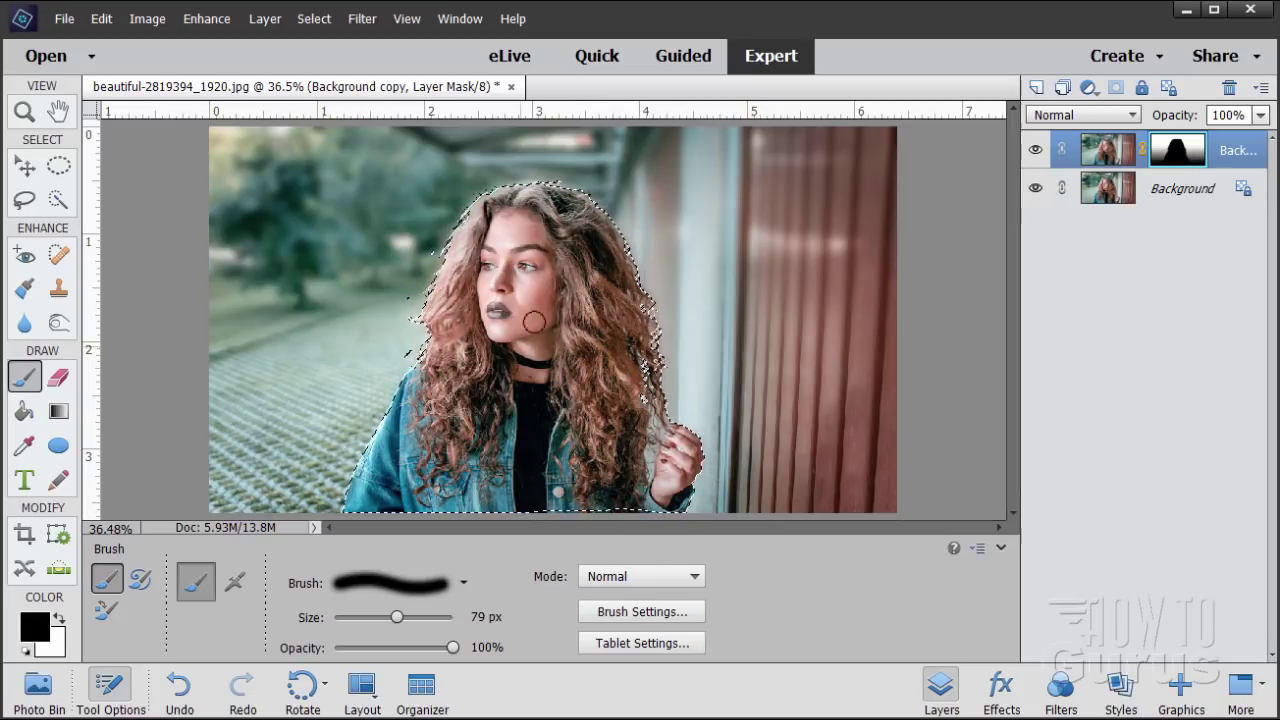
# Step: Choose Select > Deselect, then zoom in to 100% on the hair's left edge
pyautogui.click(312, 19)
pyautogui.click(335, 59)
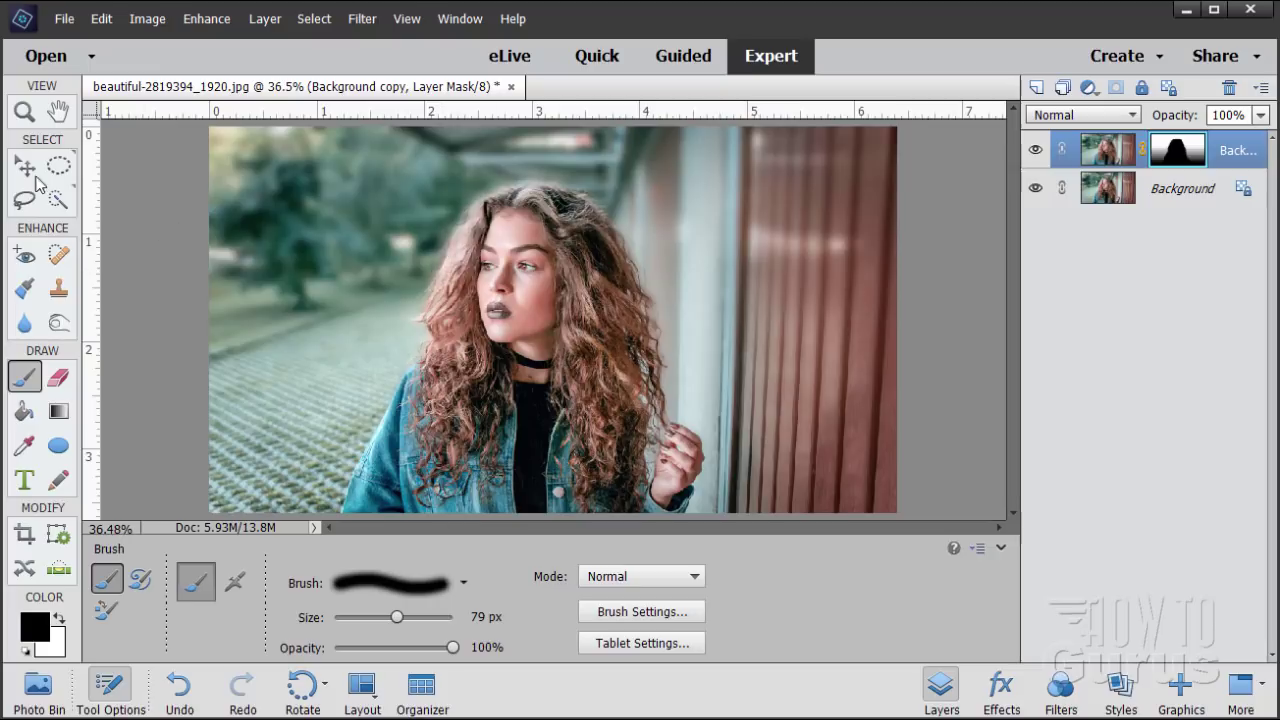
pyautogui.click(24, 113)
pyautogui.click(445, 256)
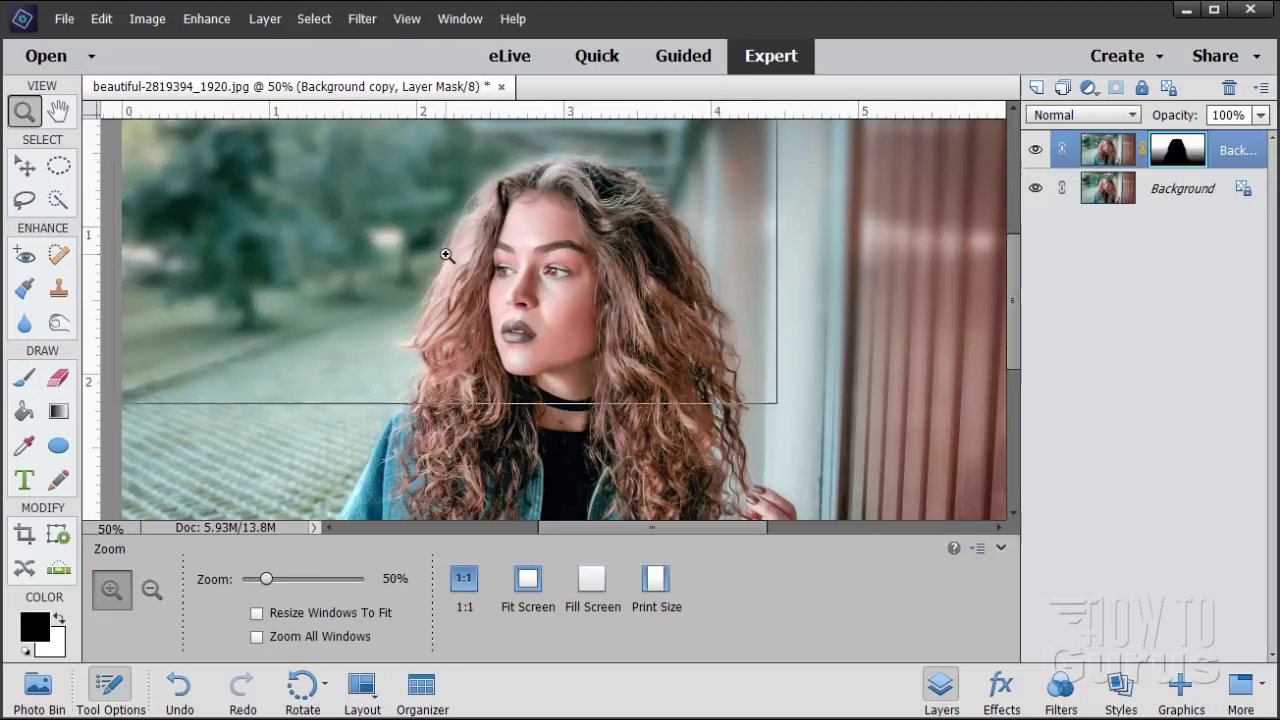
pyautogui.click(447, 256)
pyautogui.click(490, 270)
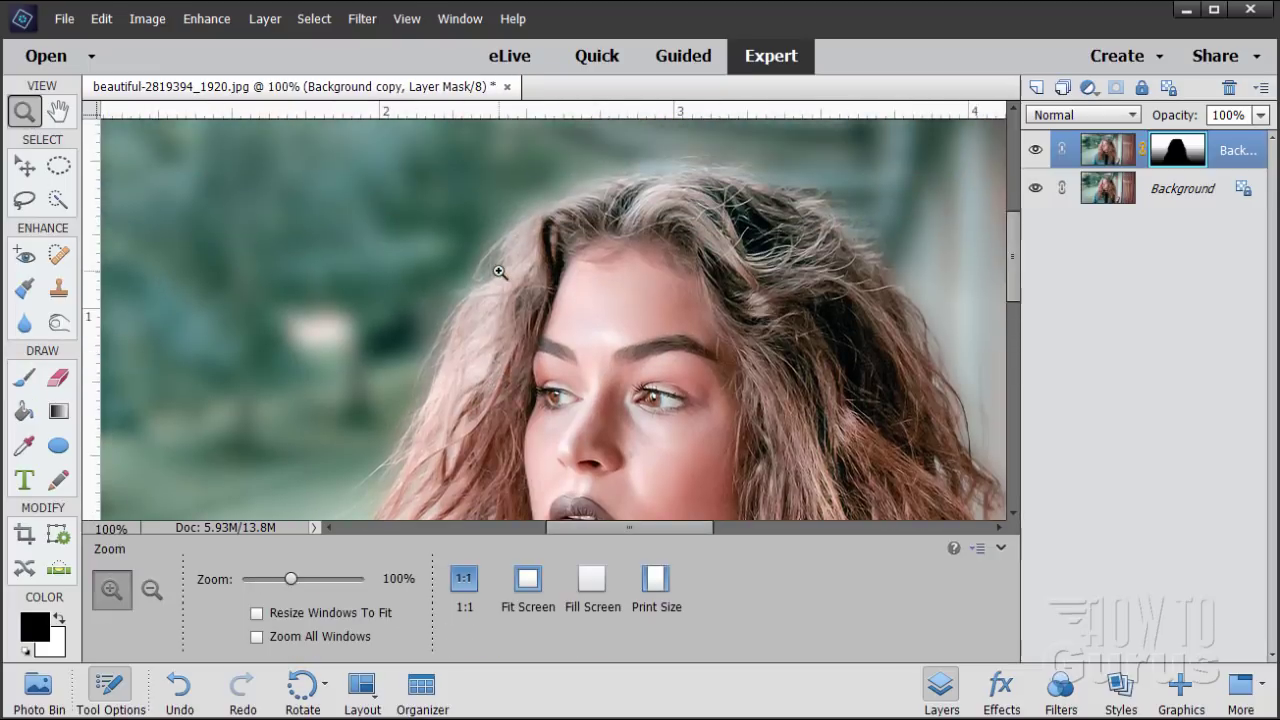
pyautogui.scroll(-1, 480, 310)
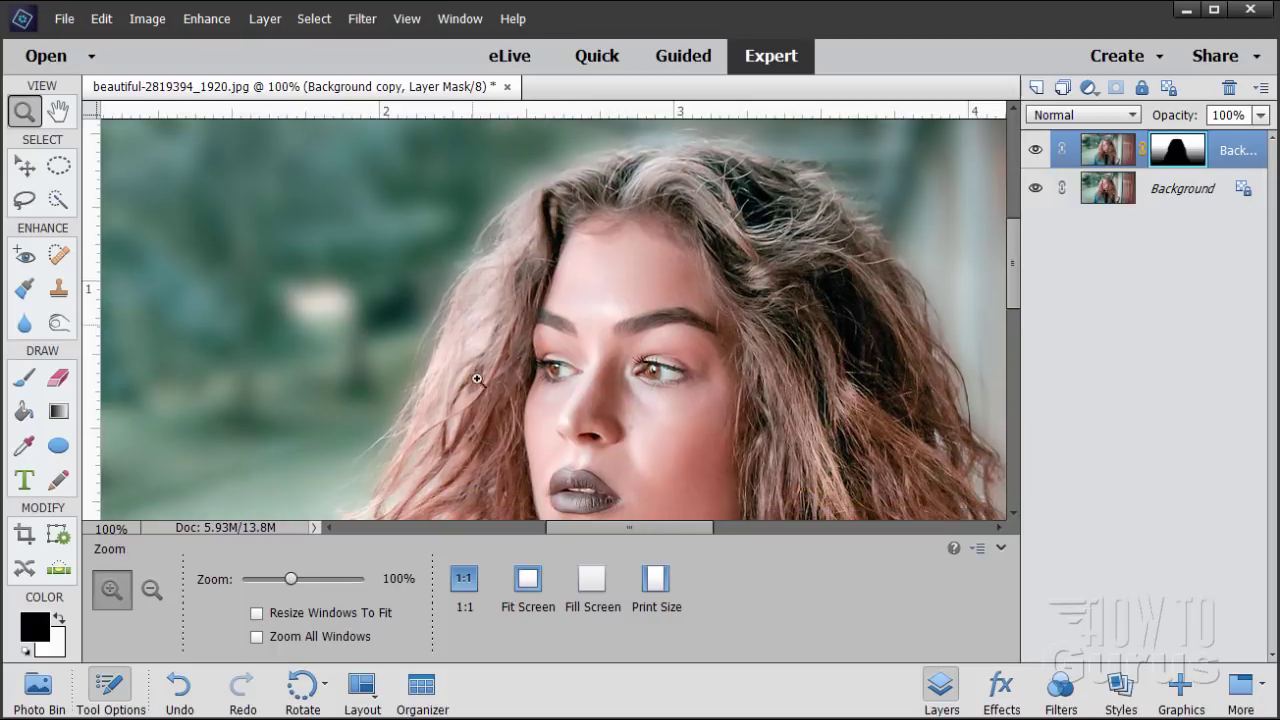
pyautogui.scroll(-2, 475, 325)
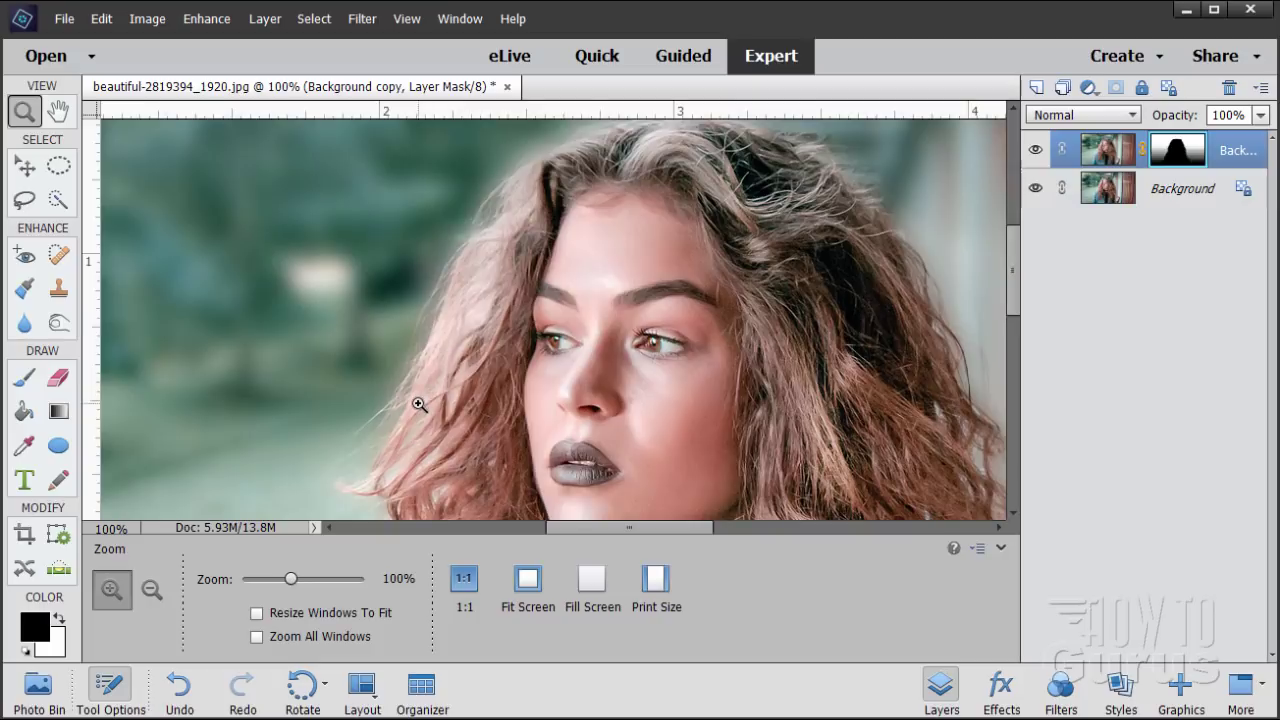
# Step: Set the mask brush to 48 px size and 41% opacity
pyautogui.click(25, 384)
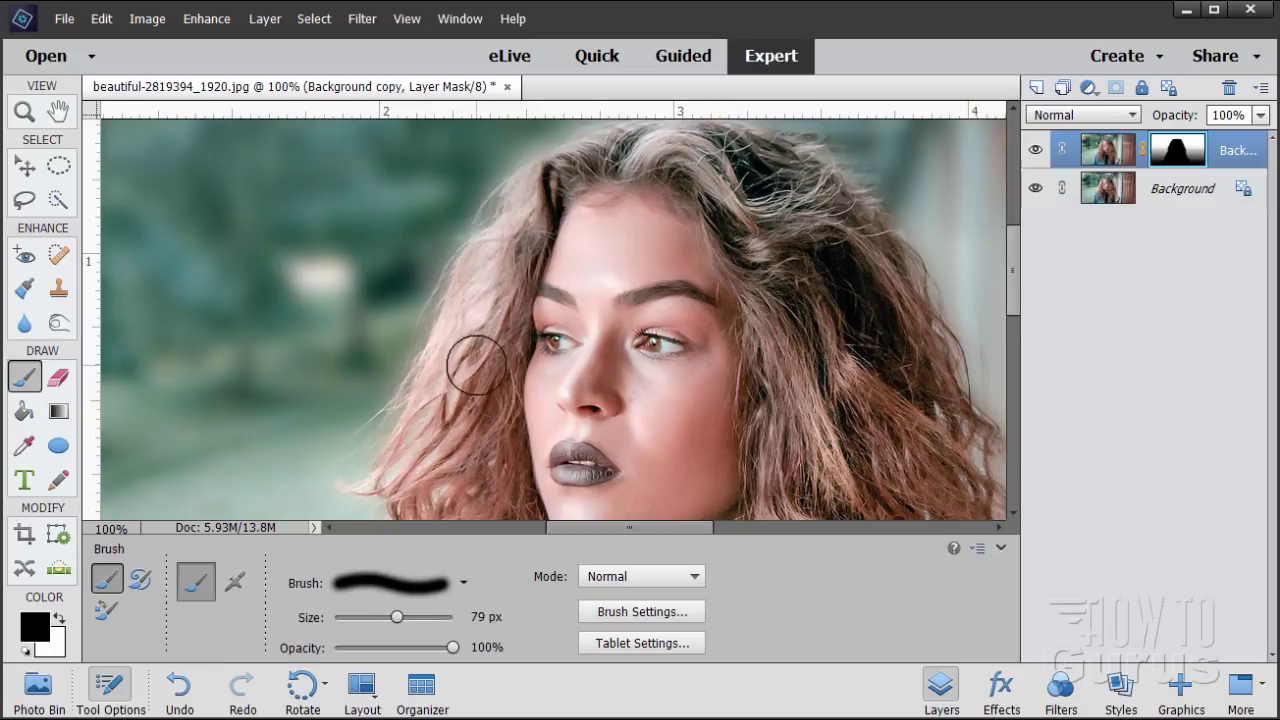
pyautogui.moveTo(396, 619); pyautogui.dragTo(381, 619)
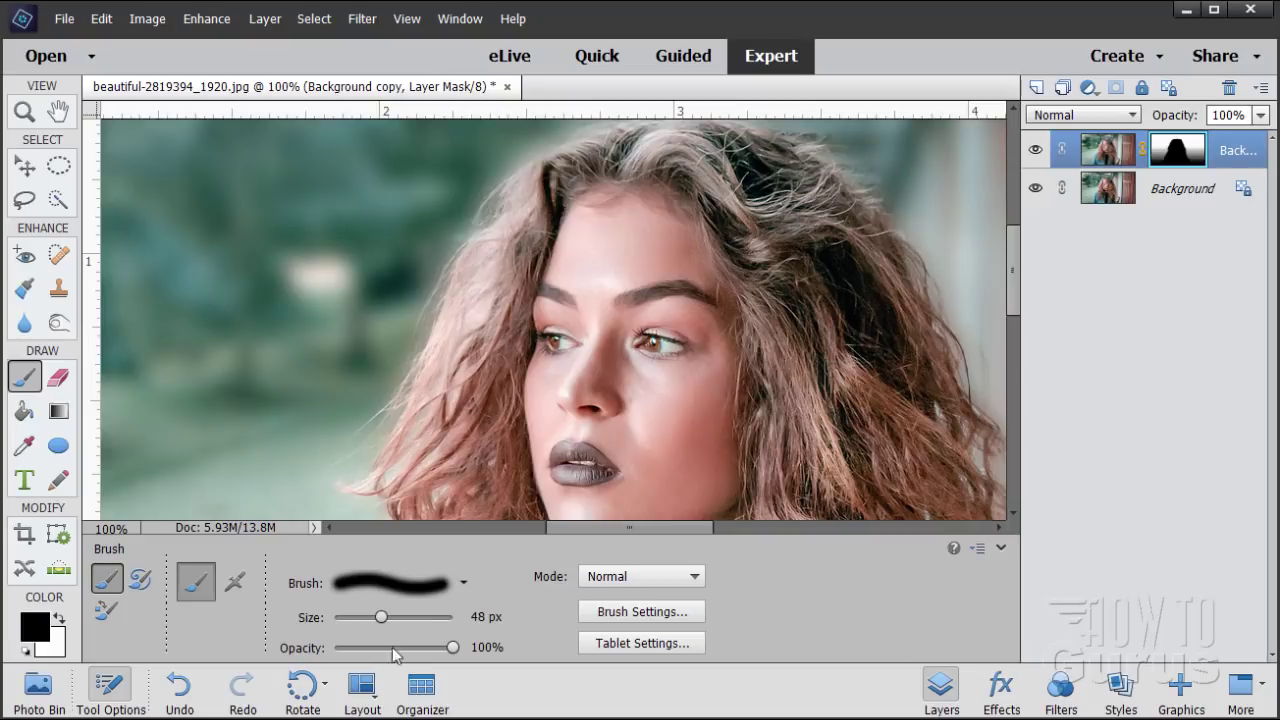
pyautogui.click(384, 649)
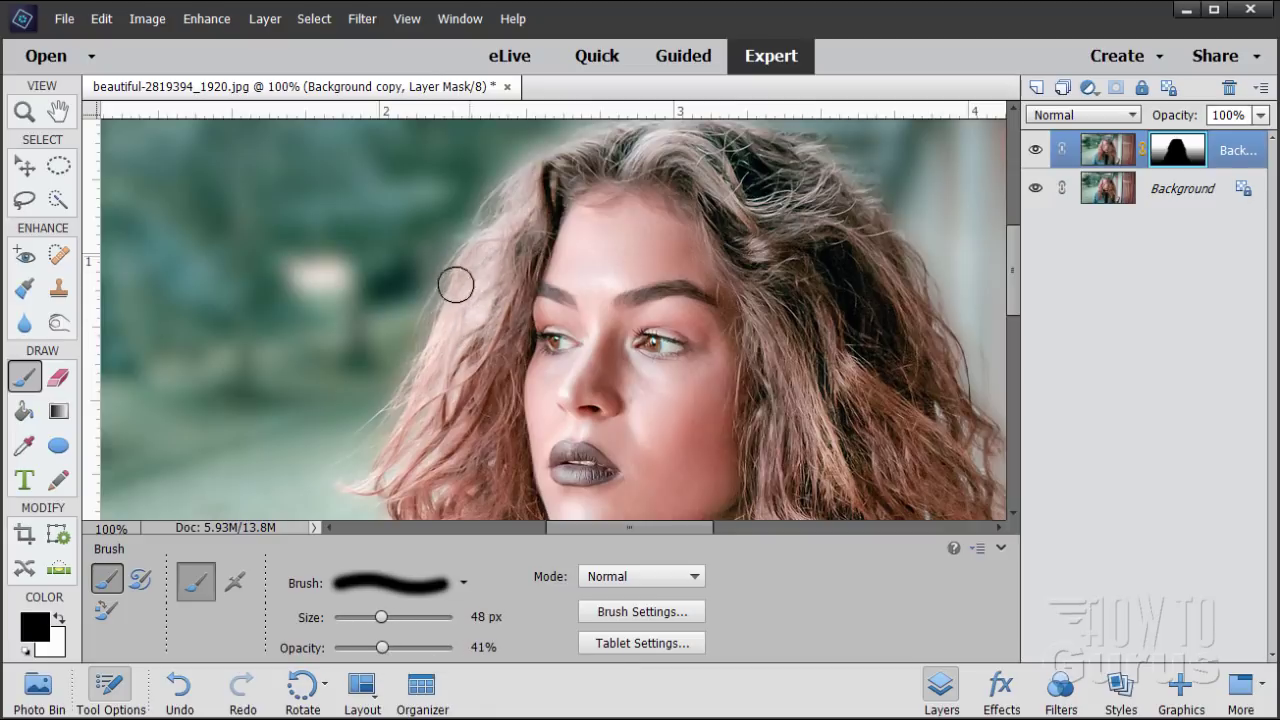
# Step: Paint black on the mask along the left hair edges and the image's right side
pyautogui.moveTo(434, 324)
pyautogui.mouseDown()
pyautogui.moveTo(423, 362)
pyautogui.moveTo(434, 331)
pyautogui.mouseUp()
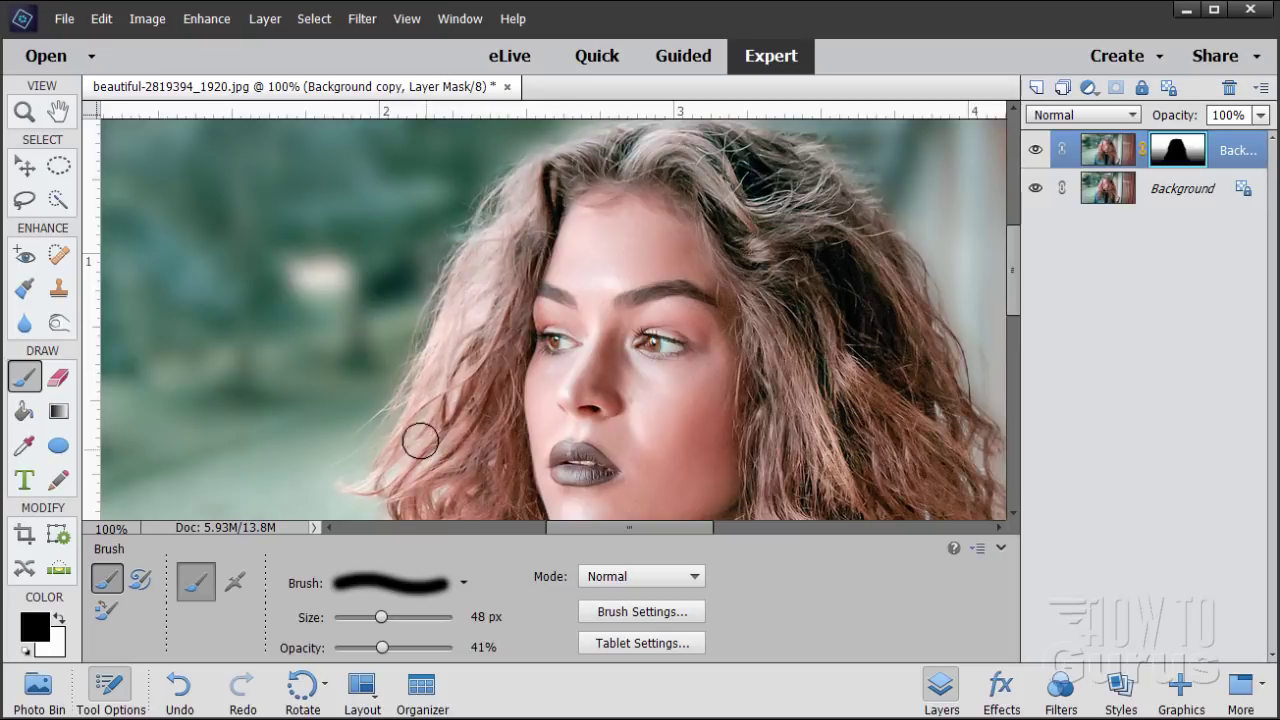
pyautogui.moveTo(590, 531); pyautogui.dragTo(632, 531)
pyautogui.scroll(2, 633, 231)
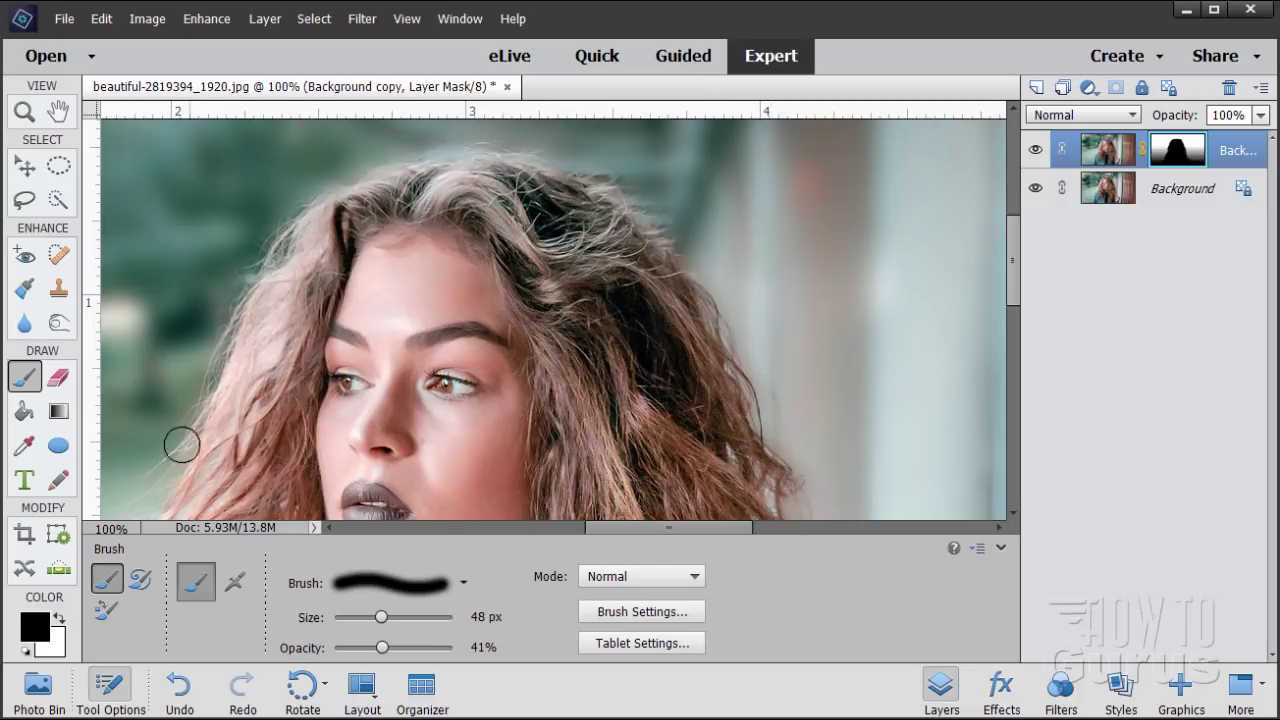
pyautogui.moveTo(1014, 277); pyautogui.dragTo(1010, 347)
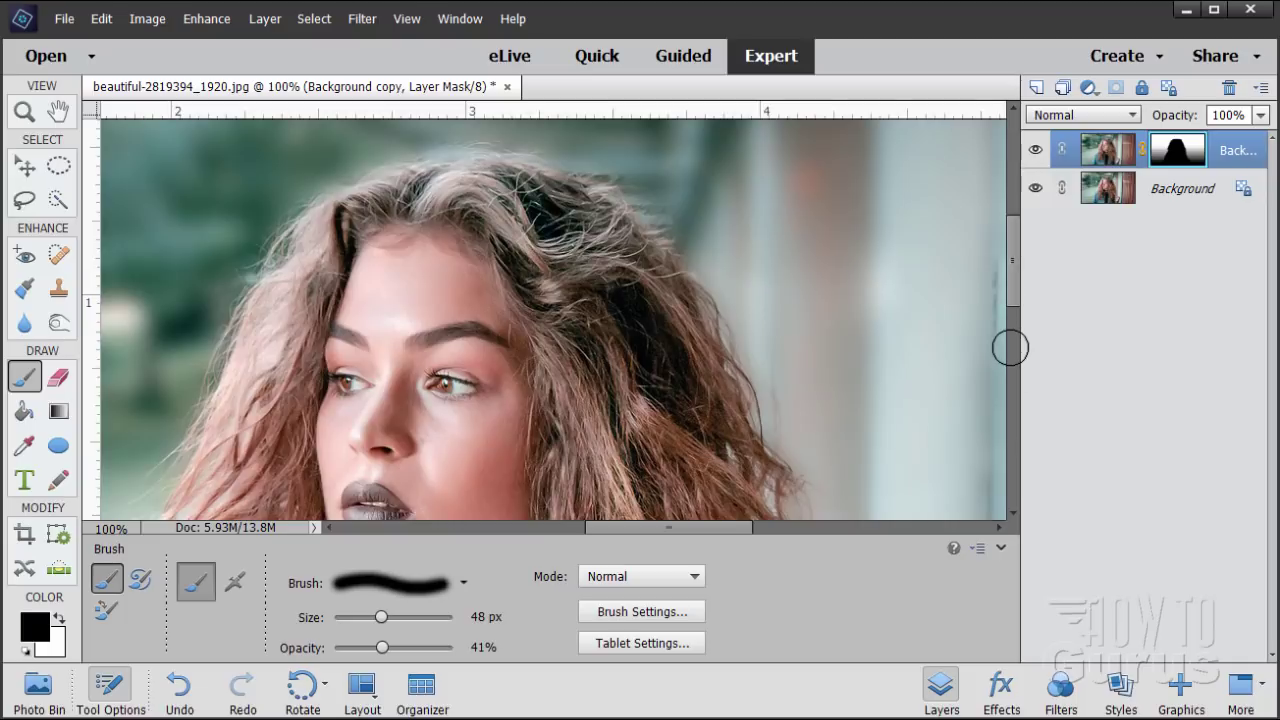
pyautogui.scroll(-3, 1010, 340)
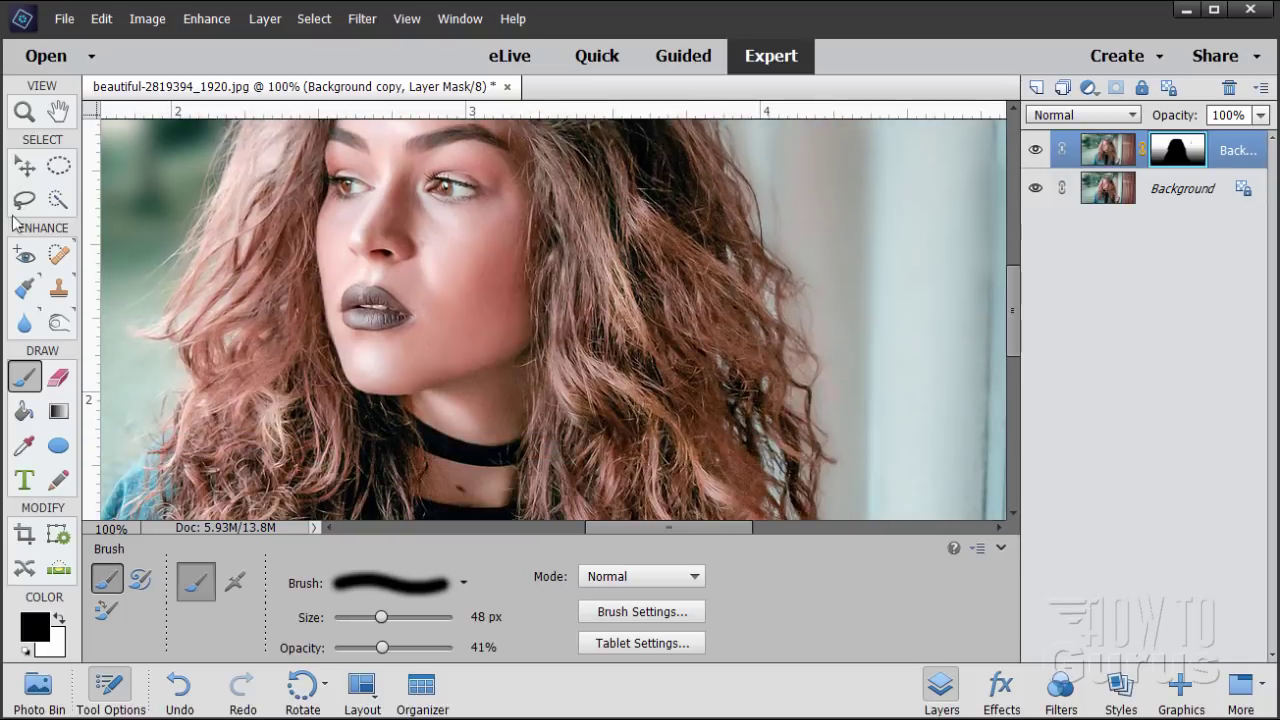
# Step: Fit the photo on screen, then paint the striped wall sharp with a 205 px, 100% brush
pyautogui.click(24, 112)
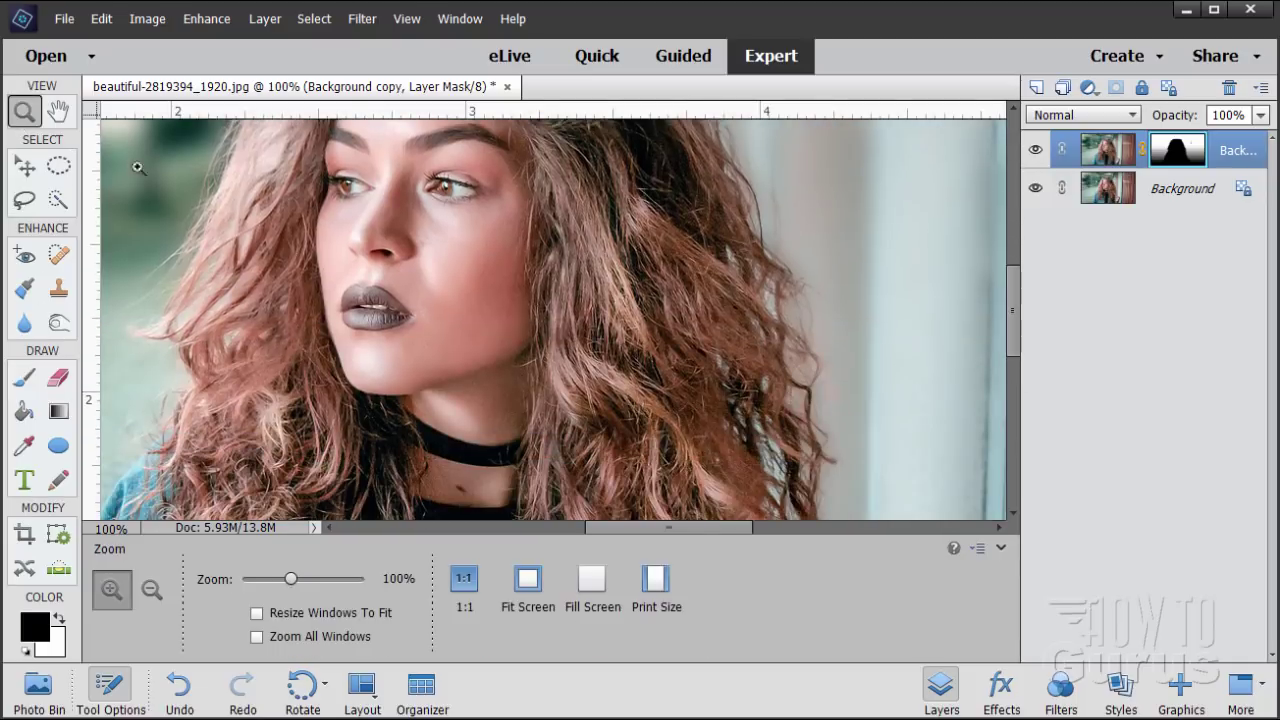
pyautogui.click(528, 579)
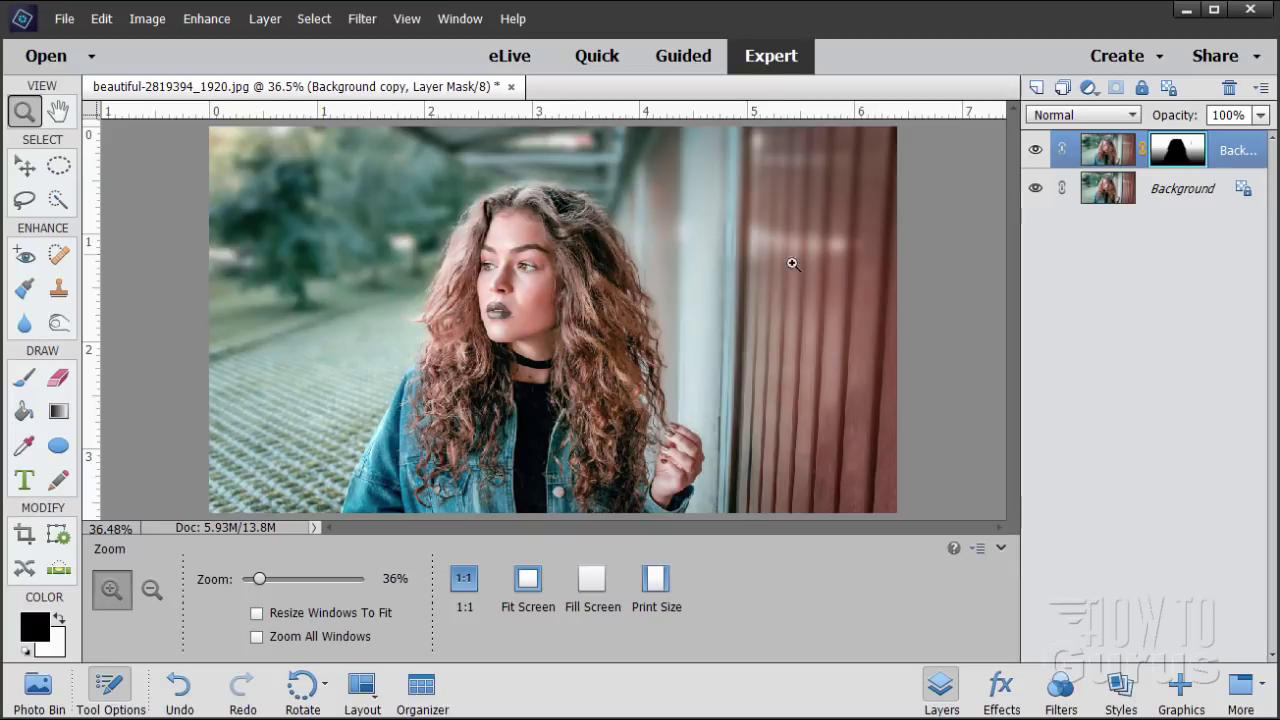
pyautogui.click(25, 380)
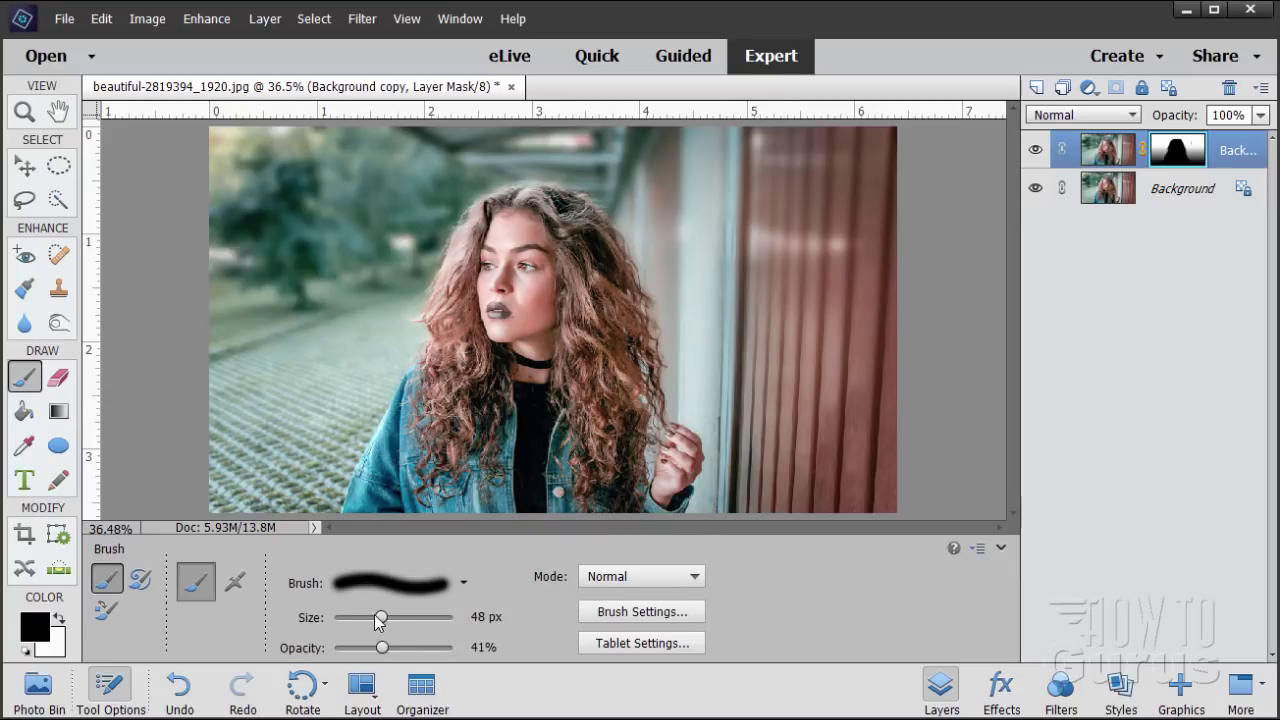
pyautogui.moveTo(379, 622); pyautogui.dragTo(415, 625)
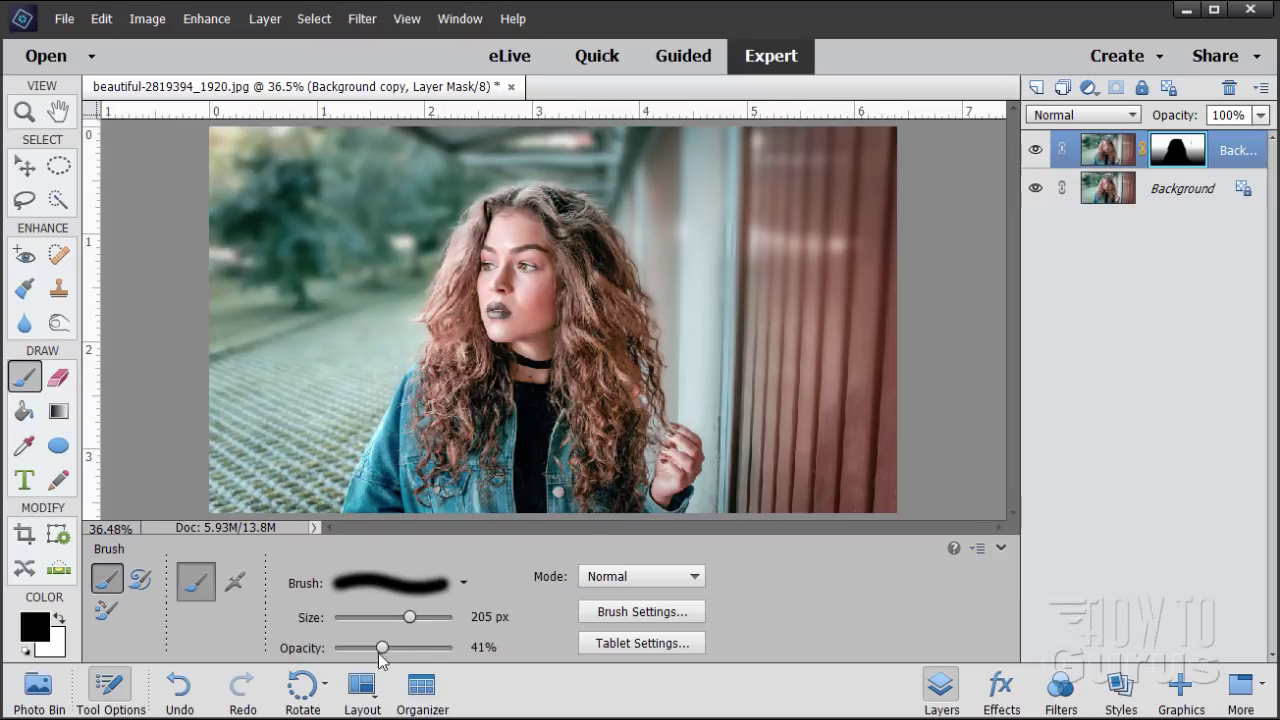
pyautogui.moveTo(383, 651); pyautogui.dragTo(475, 647)
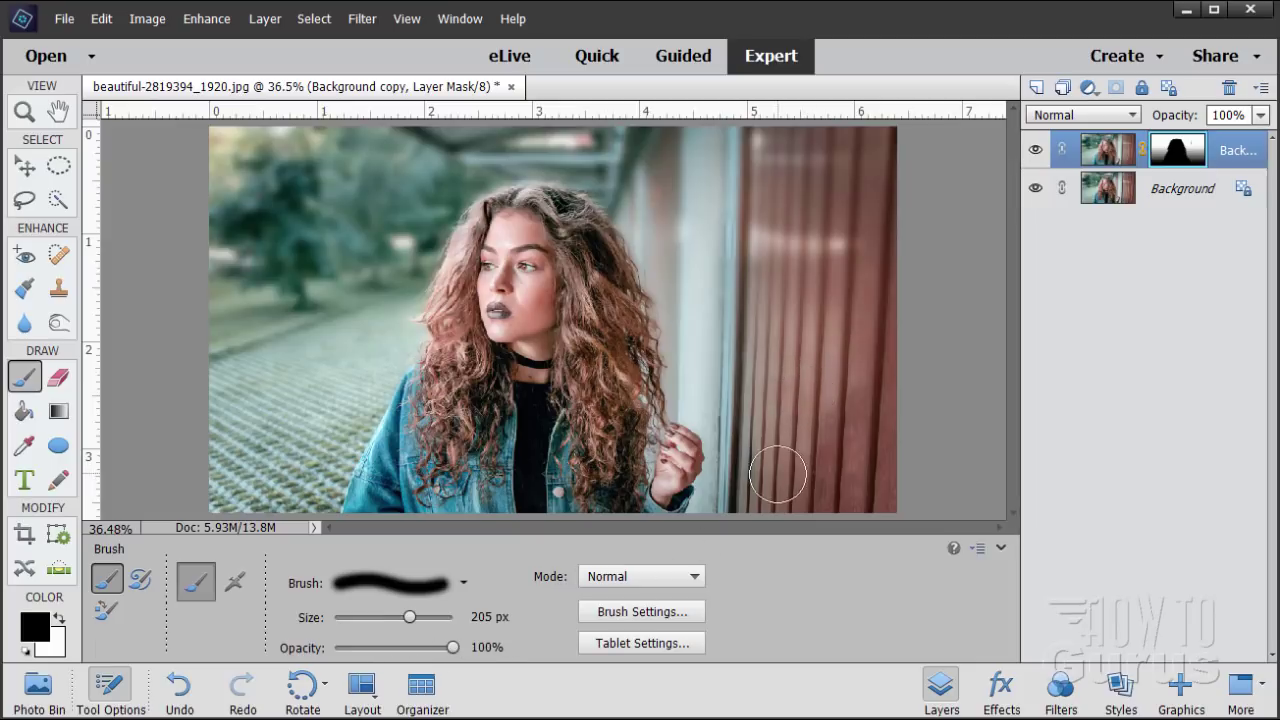
pyautogui.moveTo(803, 155)
pyautogui.mouseDown()
pyautogui.moveTo(869, 147)
pyautogui.moveTo(792, 157)
pyautogui.moveTo(793, 307)
pyautogui.moveTo(806, 266)
pyautogui.moveTo(779, 522)
pyautogui.moveTo(835, 171)
pyautogui.moveTo(863, 331)
pyautogui.moveTo(884, 370)
pyautogui.moveTo(861, 138)
pyautogui.mouseUp()
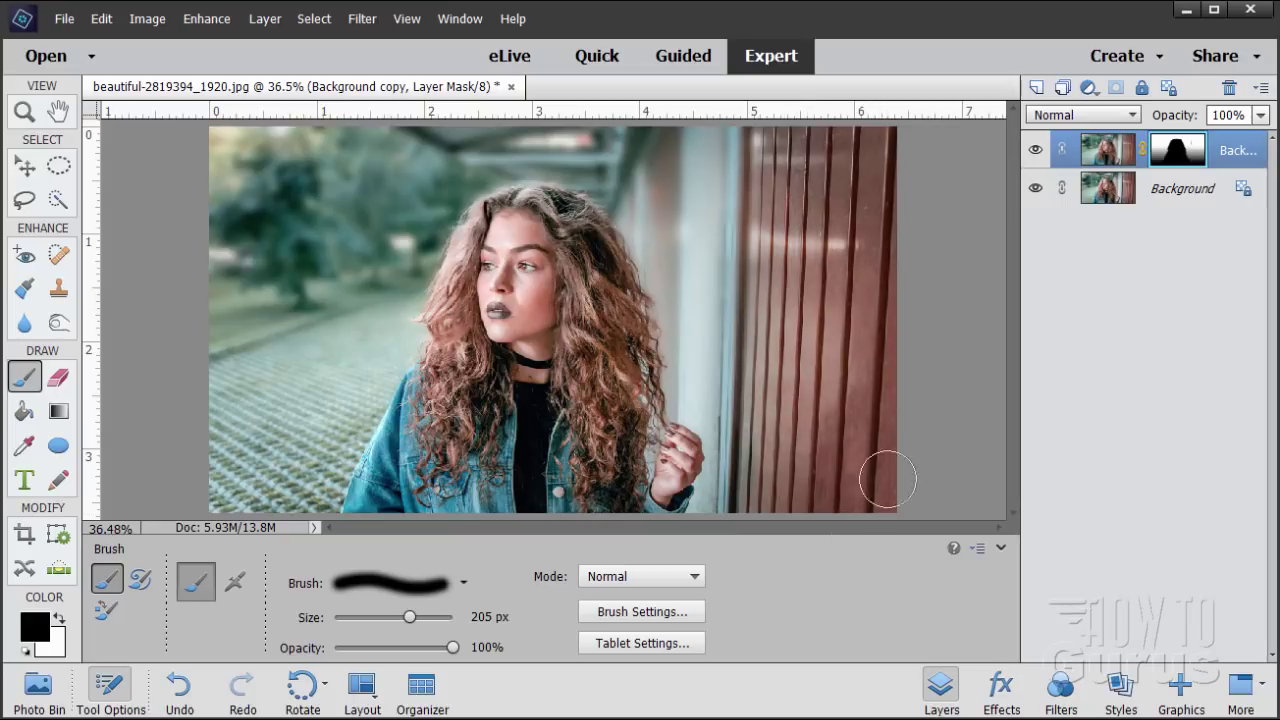
pyautogui.moveTo(781, 288)
pyautogui.mouseDown()
pyautogui.moveTo(770, 131)
pyautogui.moveTo(777, 270)
pyautogui.mouseUp()
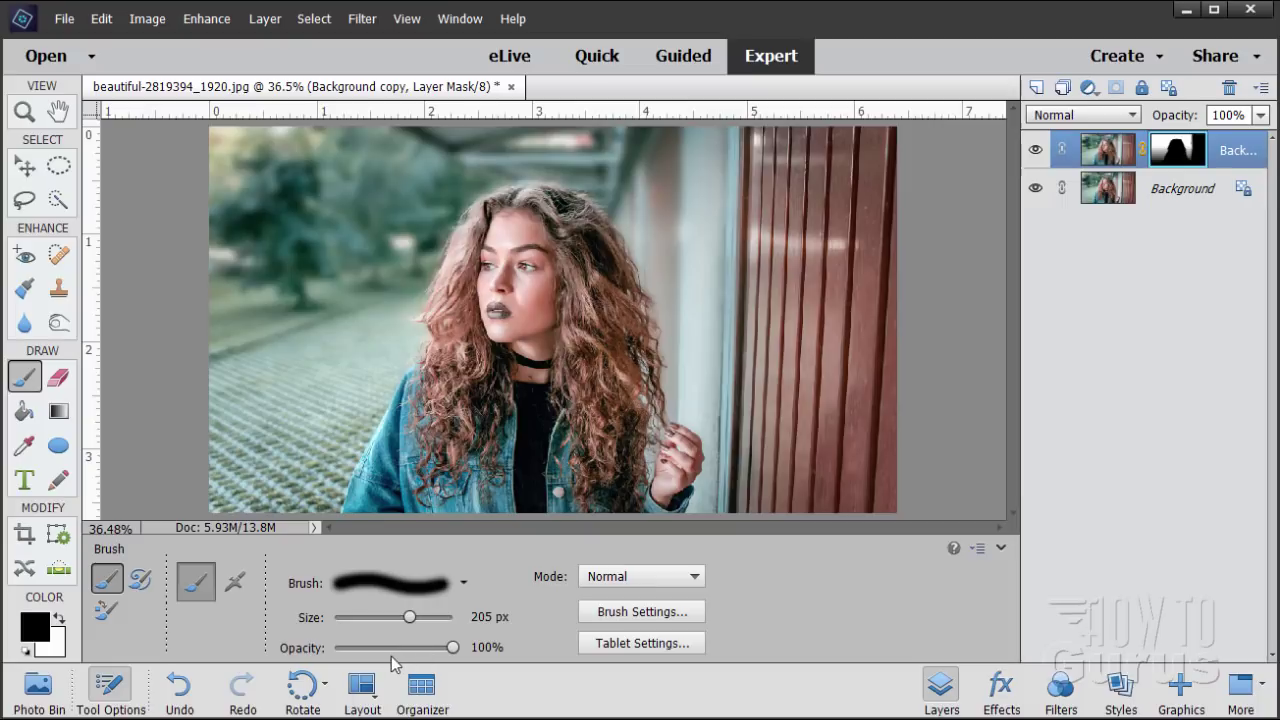
# Step: Paint a 20% opacity black stroke over the pale wall strip, then select the Move tool
pyautogui.moveTo(380, 648); pyautogui.dragTo(367, 648)
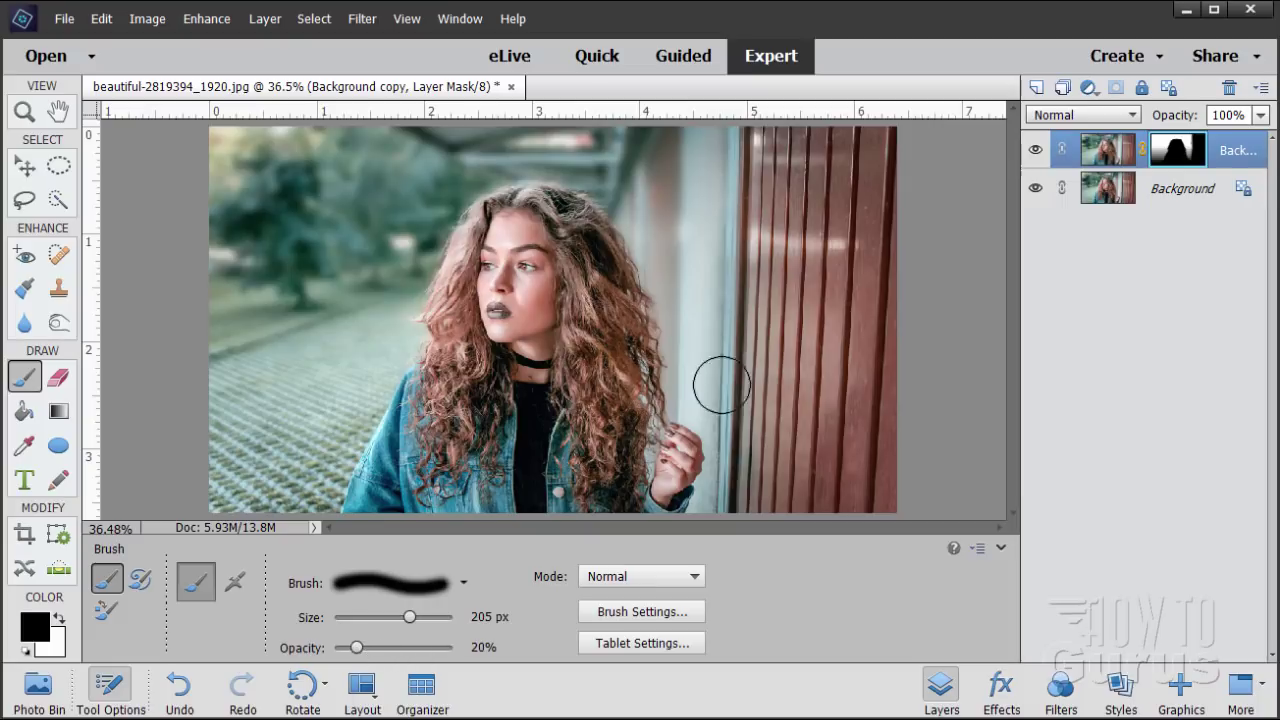
pyautogui.moveTo(717, 380)
pyautogui.mouseDown()
pyautogui.moveTo(745, 272)
pyautogui.moveTo(735, 157)
pyautogui.moveTo(715, 388)
pyautogui.moveTo(720, 122)
pyautogui.moveTo(727, 456)
pyautogui.moveTo(736, 232)
pyautogui.moveTo(723, 126)
pyautogui.moveTo(720, 463)
pyautogui.moveTo(757, 490)
pyautogui.moveTo(826, 197)
pyautogui.moveTo(839, 201)
pyautogui.moveTo(822, 272)
pyautogui.moveTo(796, 222)
pyautogui.mouseUp()
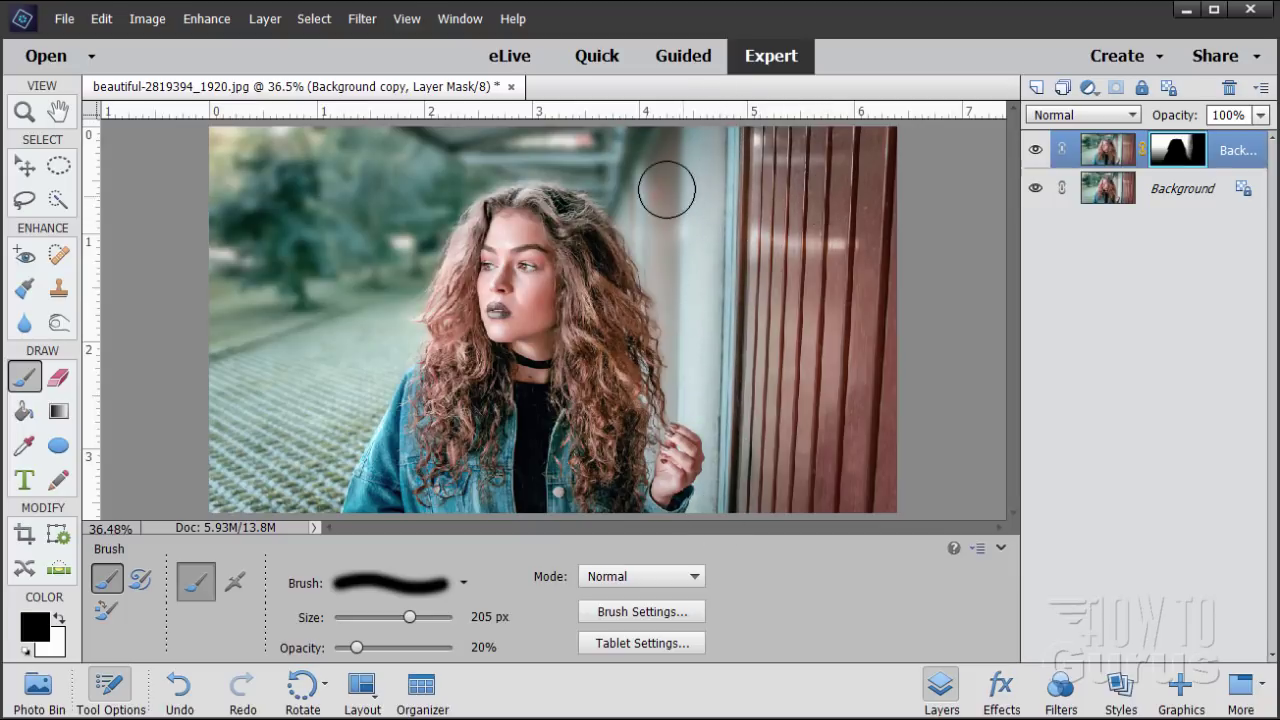
pyautogui.click(26, 167)
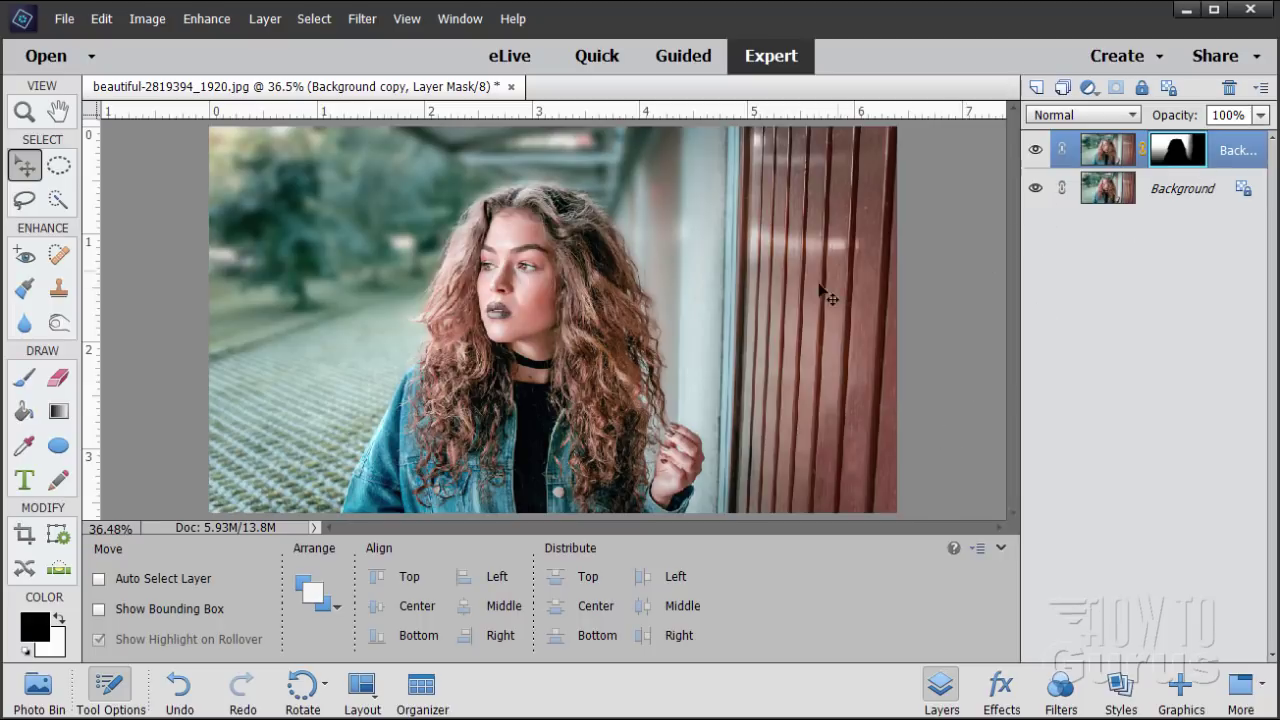
pyautogui.click(1035, 150)
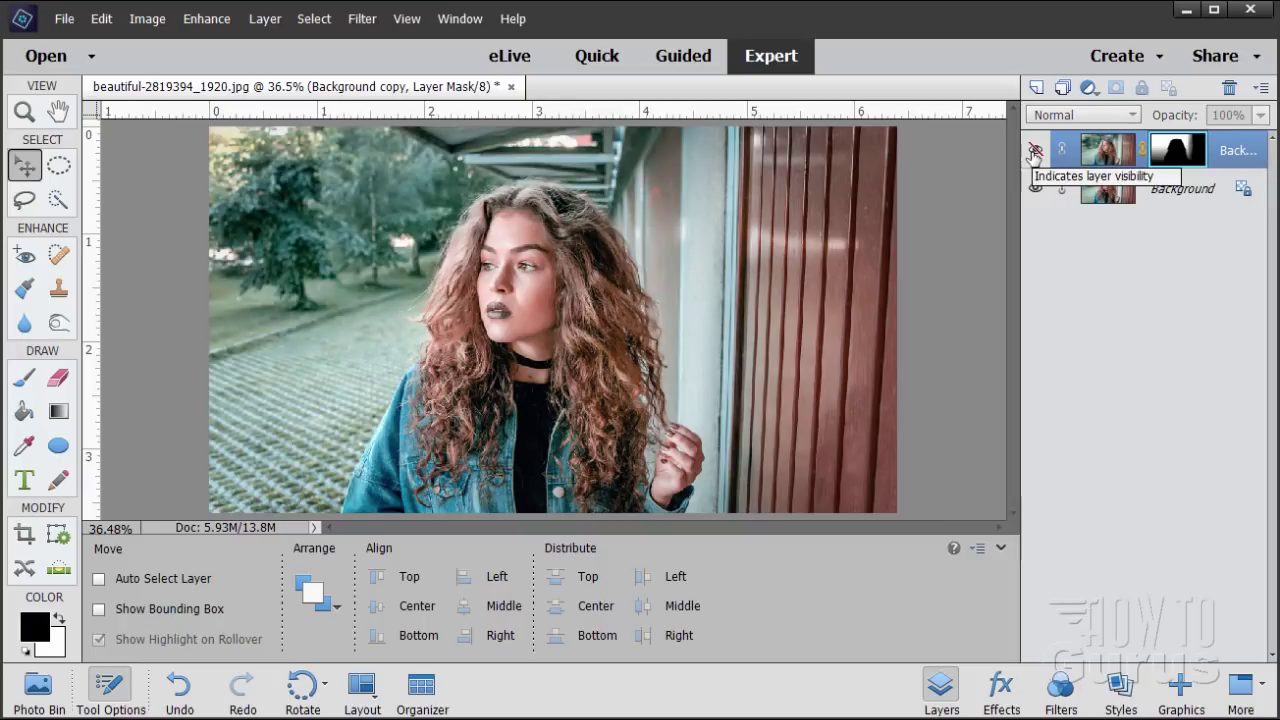
pyautogui.click(1035, 150)
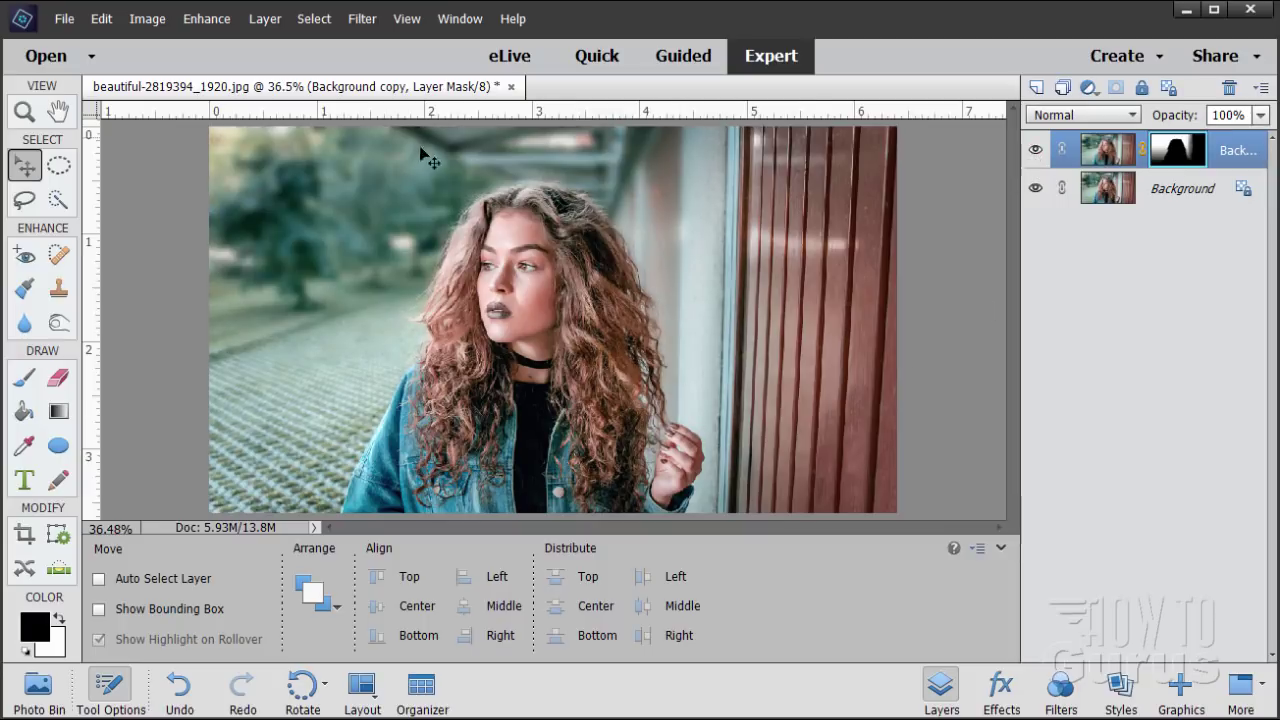
pyautogui.click(1035, 150)
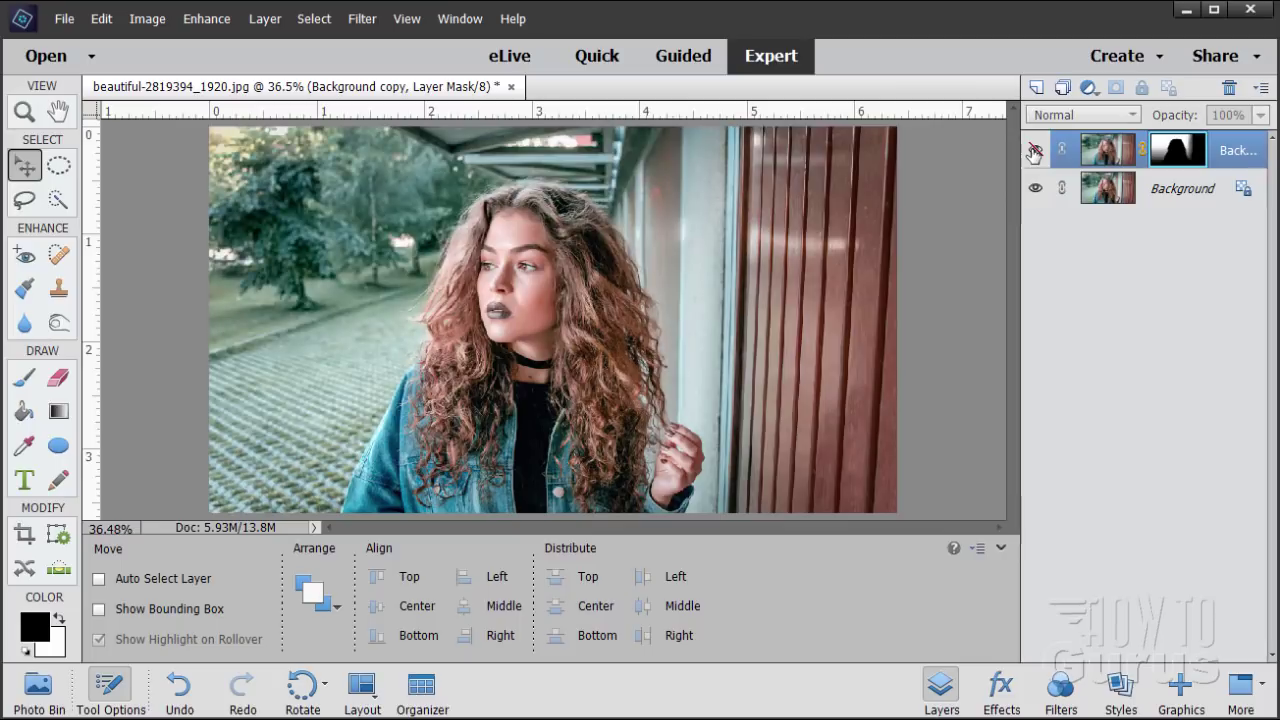
pyautogui.click(1035, 150)
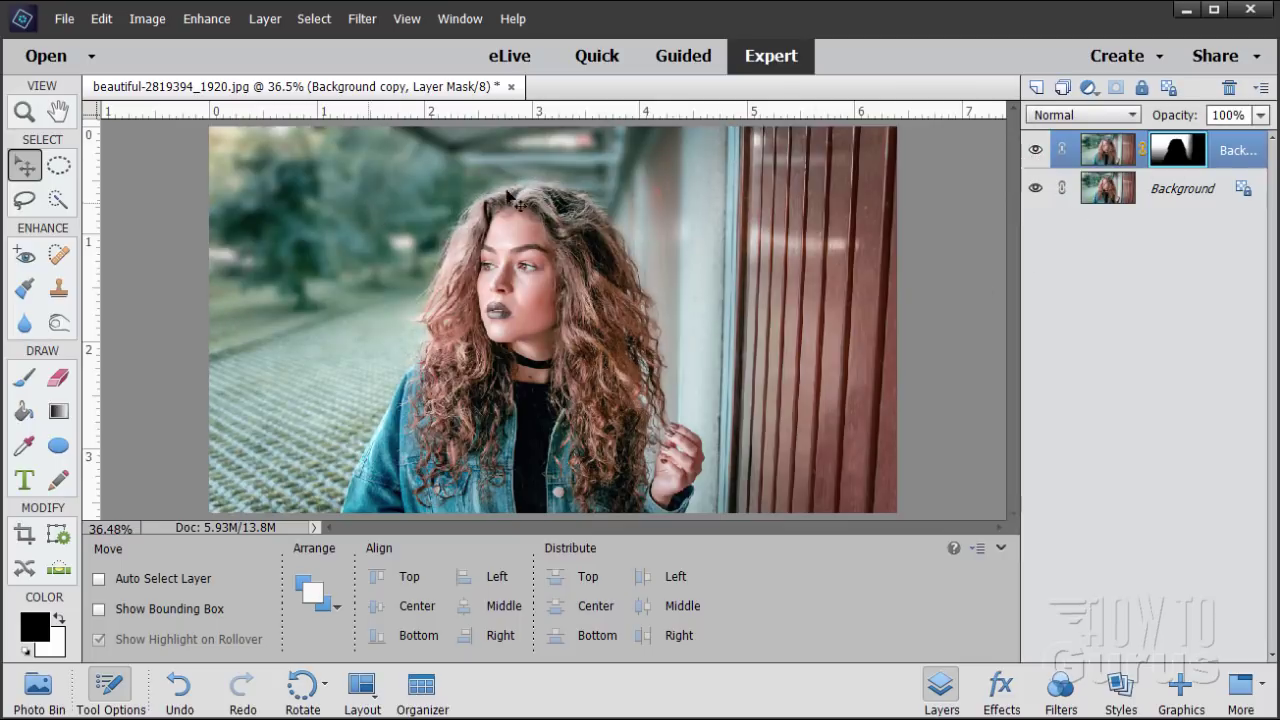
# Step: Set the Background copy blur layer's opacity to 73%
pyautogui.click(1104, 157)
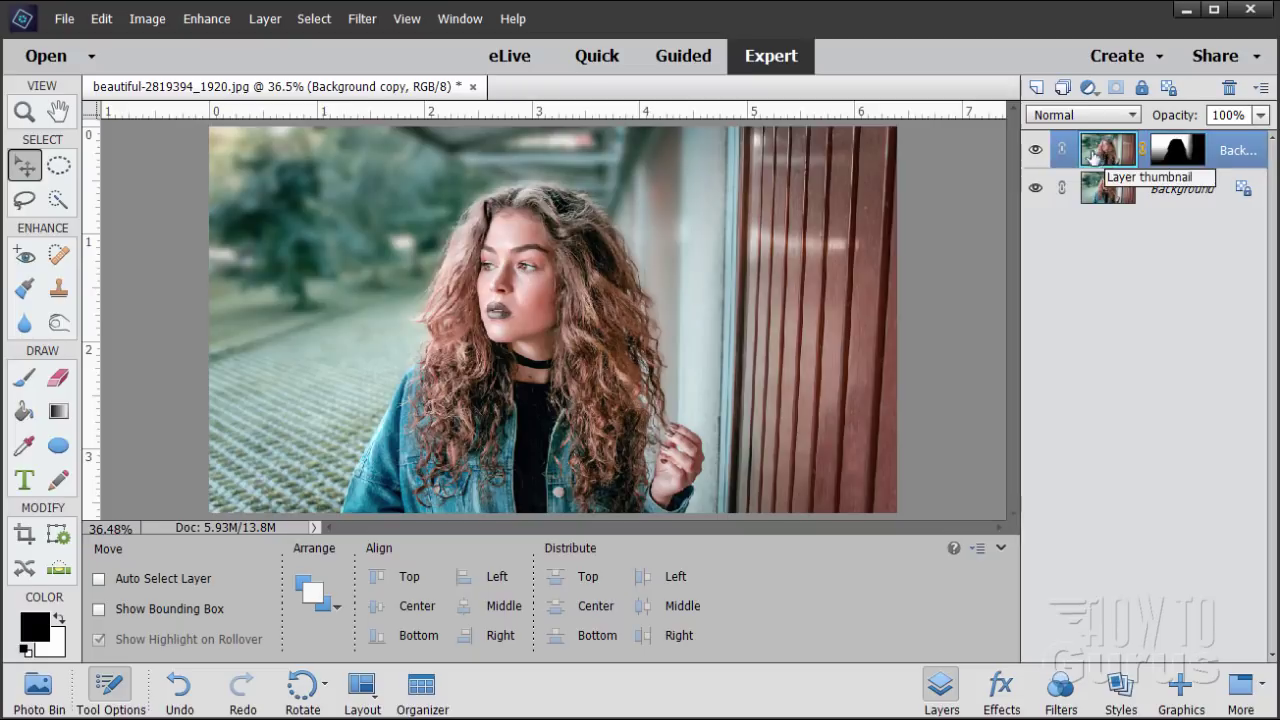
pyautogui.click(1262, 116)
pyautogui.moveTo(1262, 142)
pyautogui.mouseDown()
pyautogui.moveTo(1211, 150)
pyautogui.moveTo(1256, 140)
pyautogui.moveTo(1241, 146)
pyautogui.mouseUp()
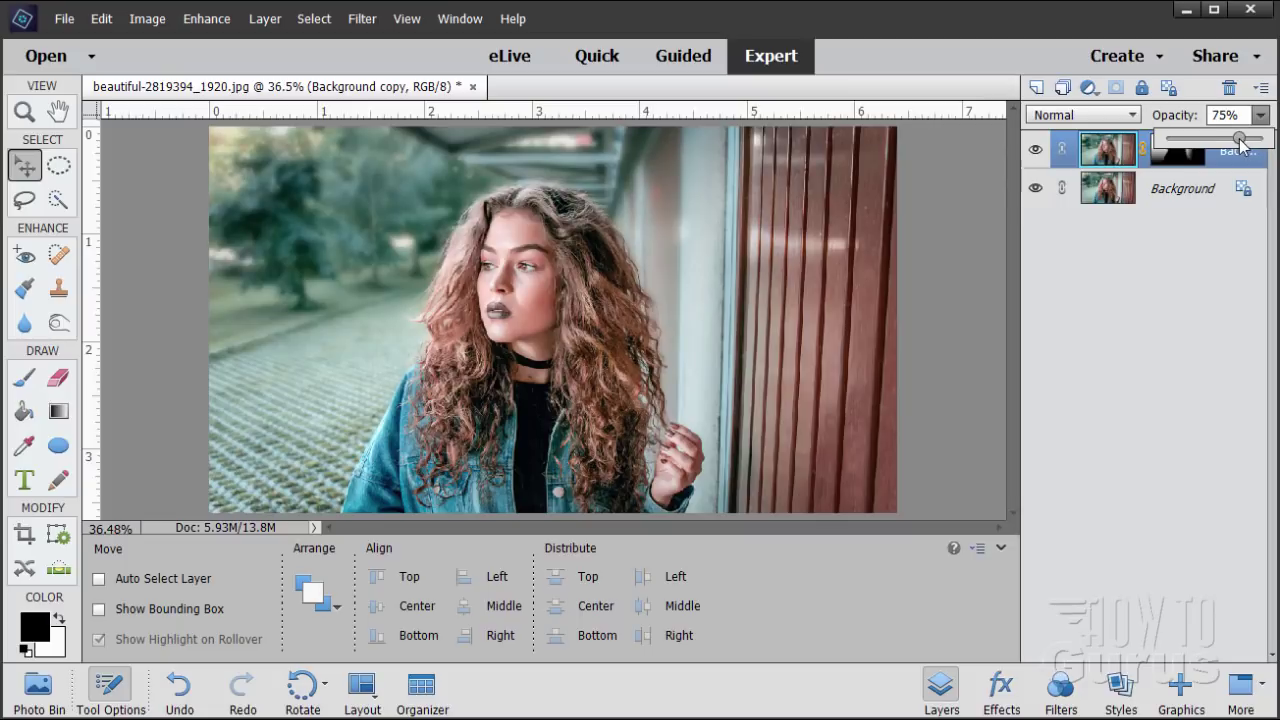
pyautogui.click(1016, 313)
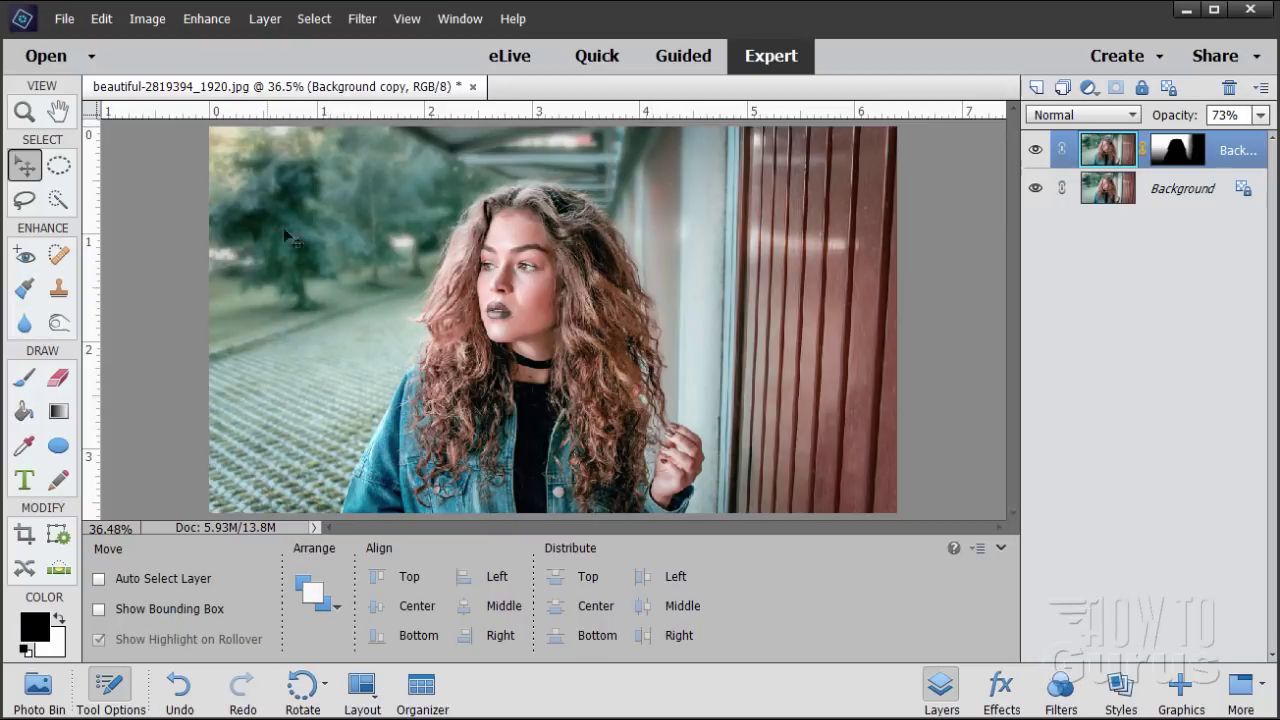
# Step: Toggle the blur layer's visibility twice to compare, leaving it visible
pyautogui.click(1037, 152)
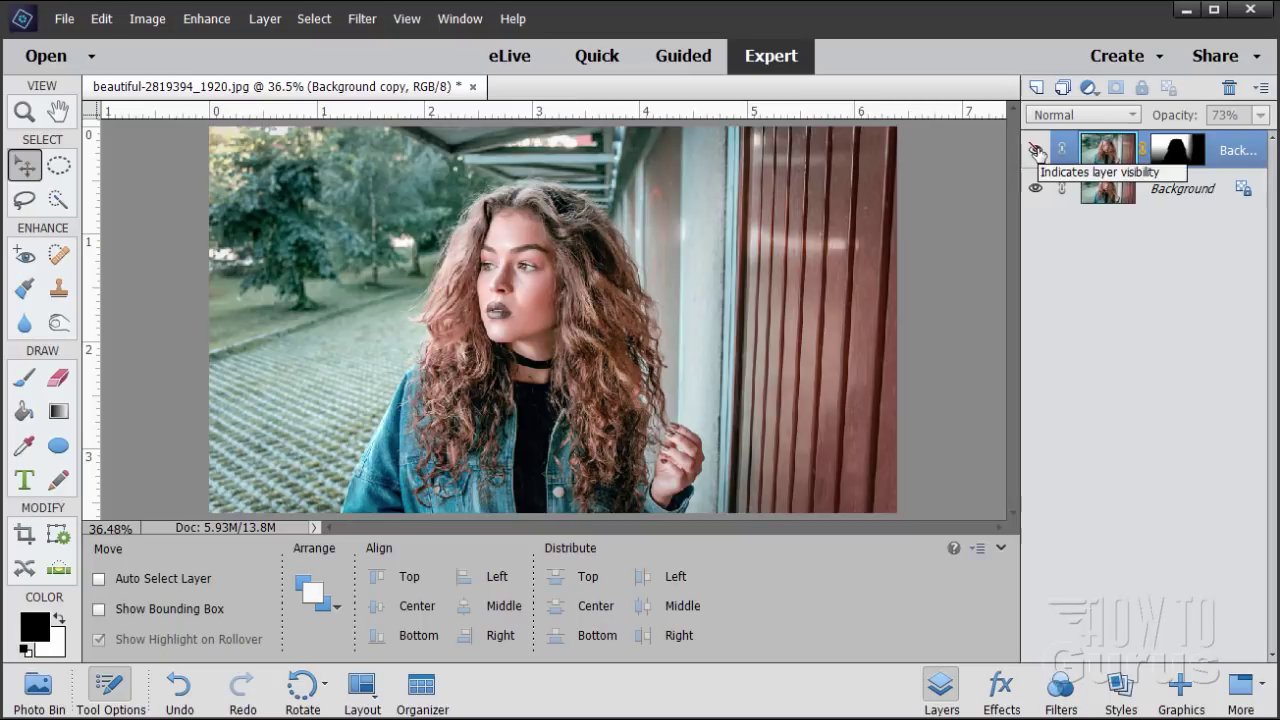
pyautogui.click(1037, 152)
pyautogui.click(1037, 152)
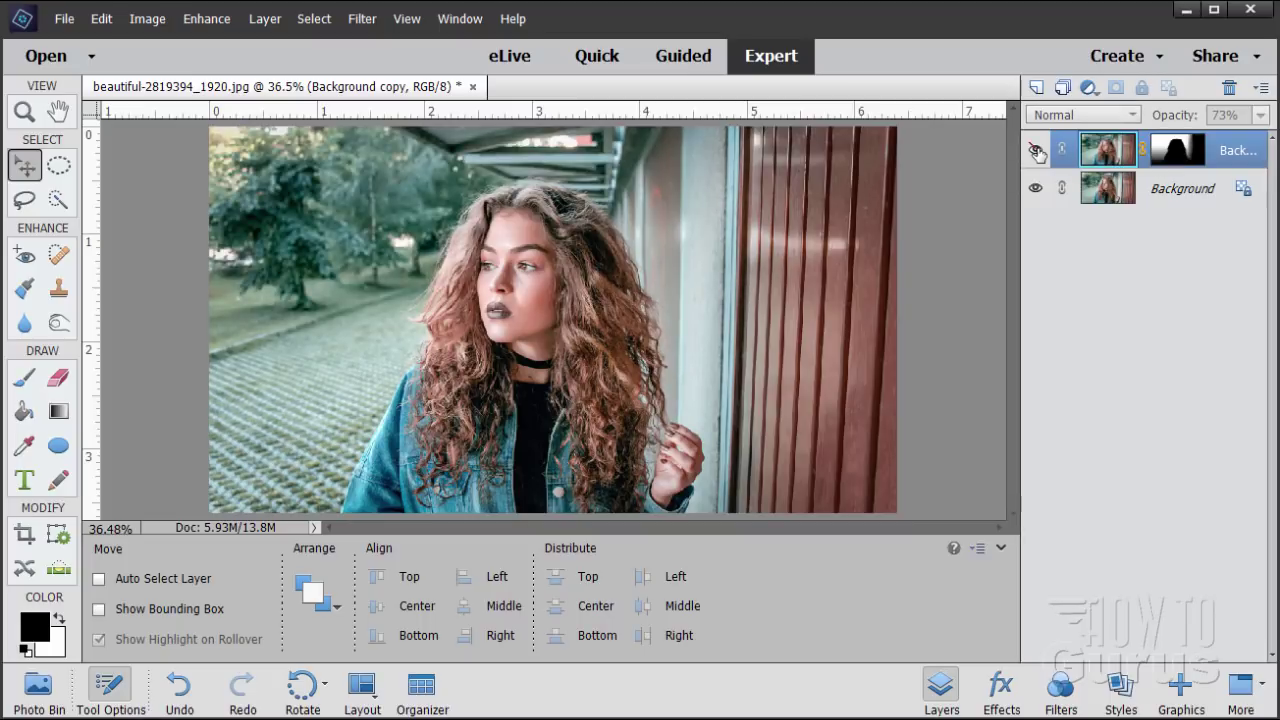
pyautogui.click(1037, 152)
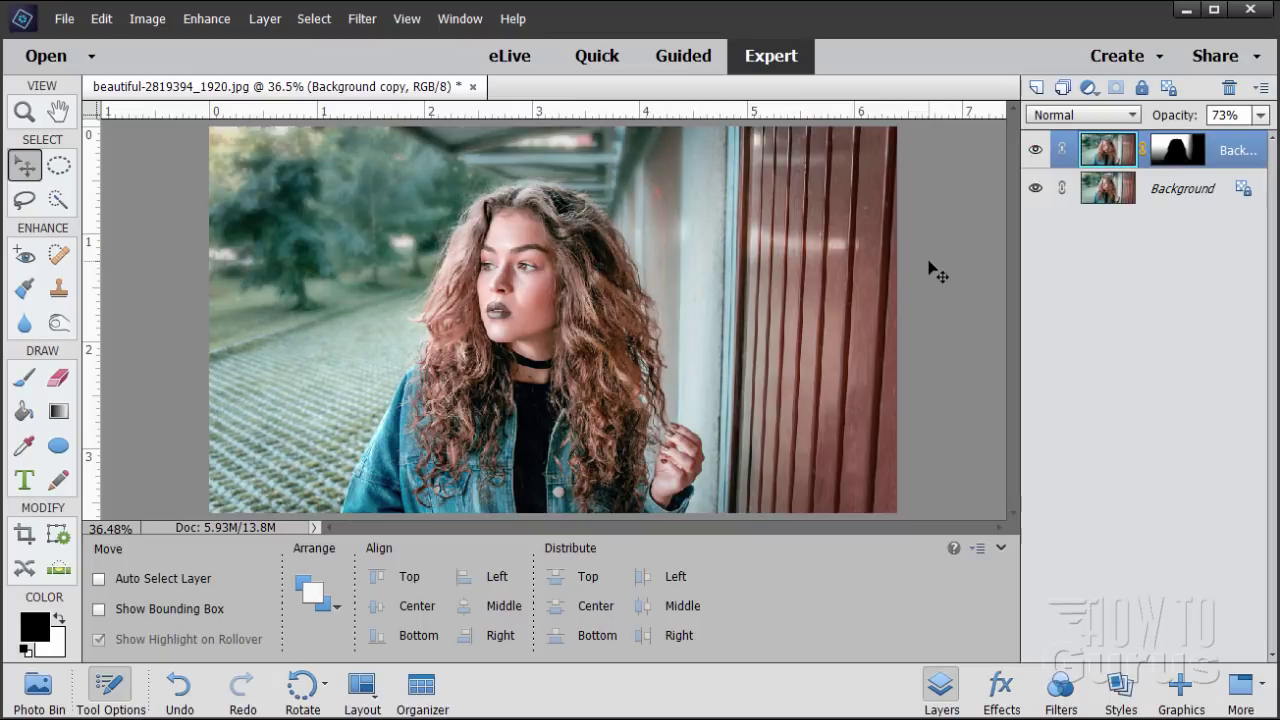